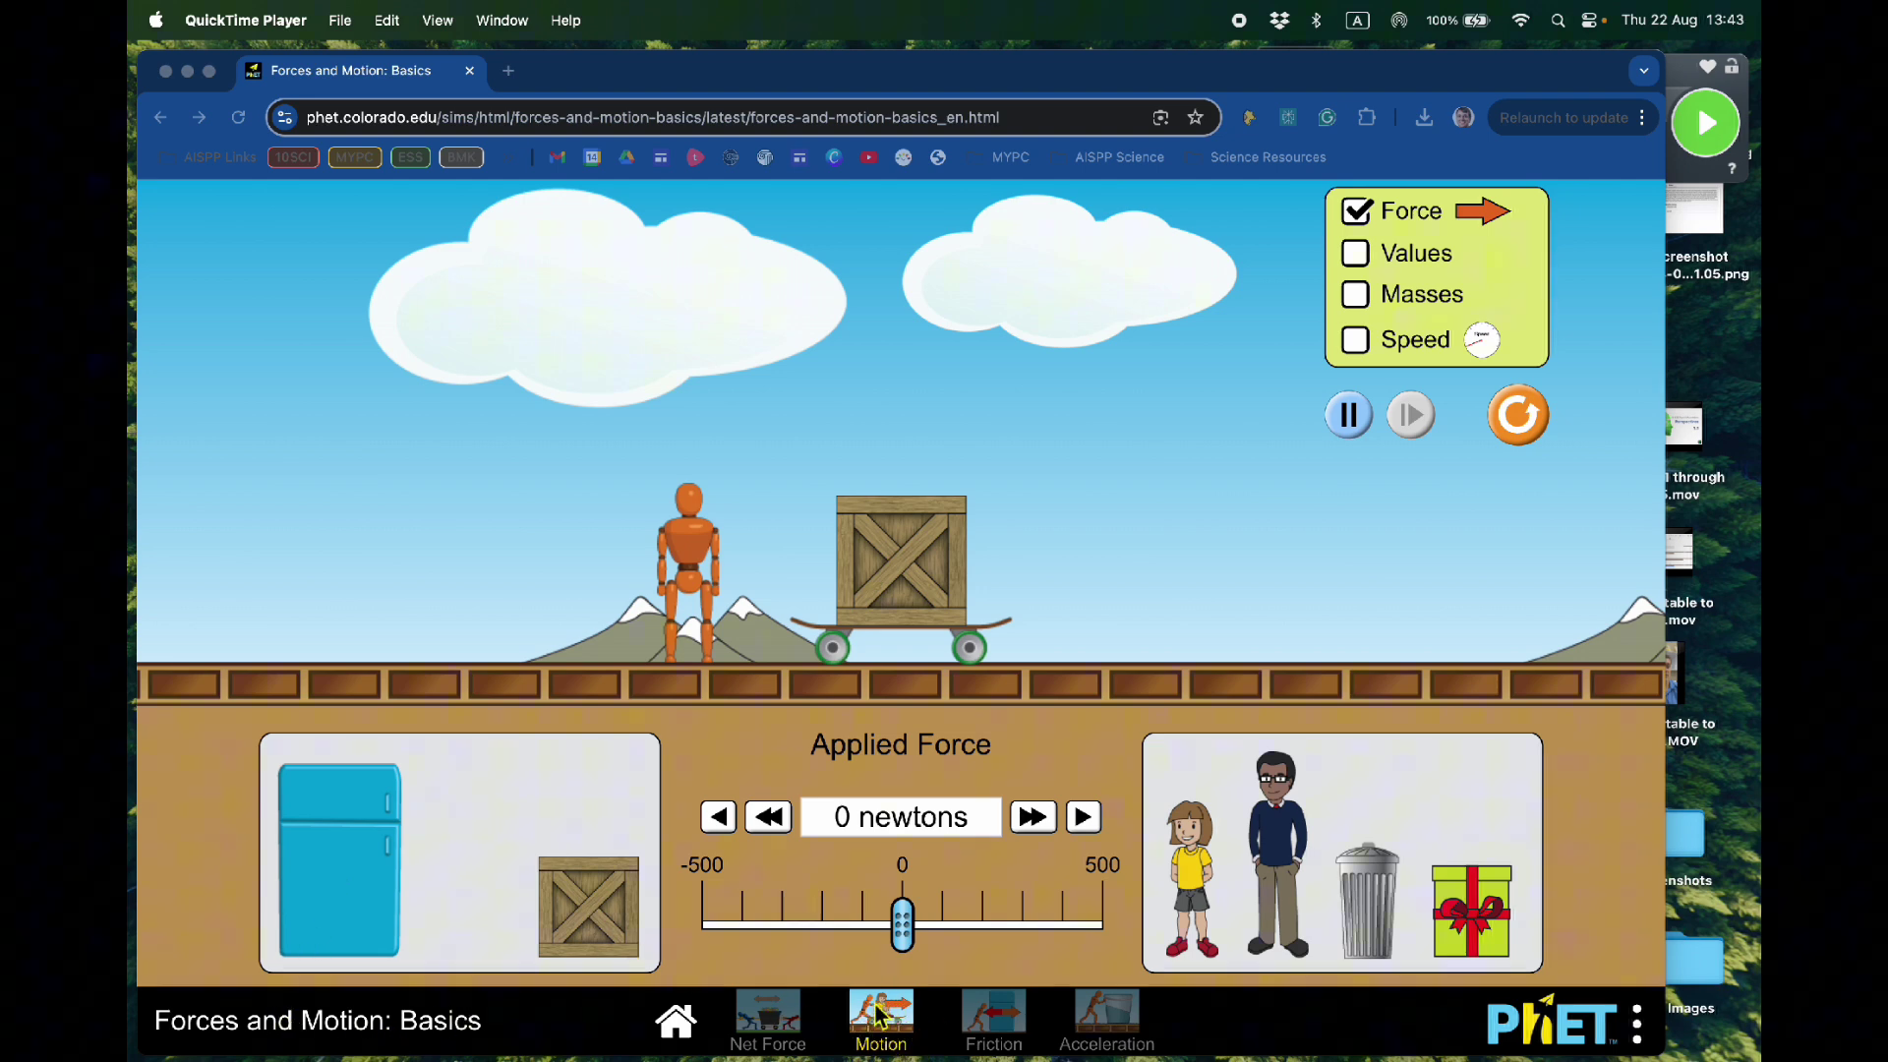
# Turn on the Masses and Speed readouts so mass labels and a 0.0 m/s speedometer appear
pyautogui.click(1362, 268)
pyautogui.click(1359, 297)
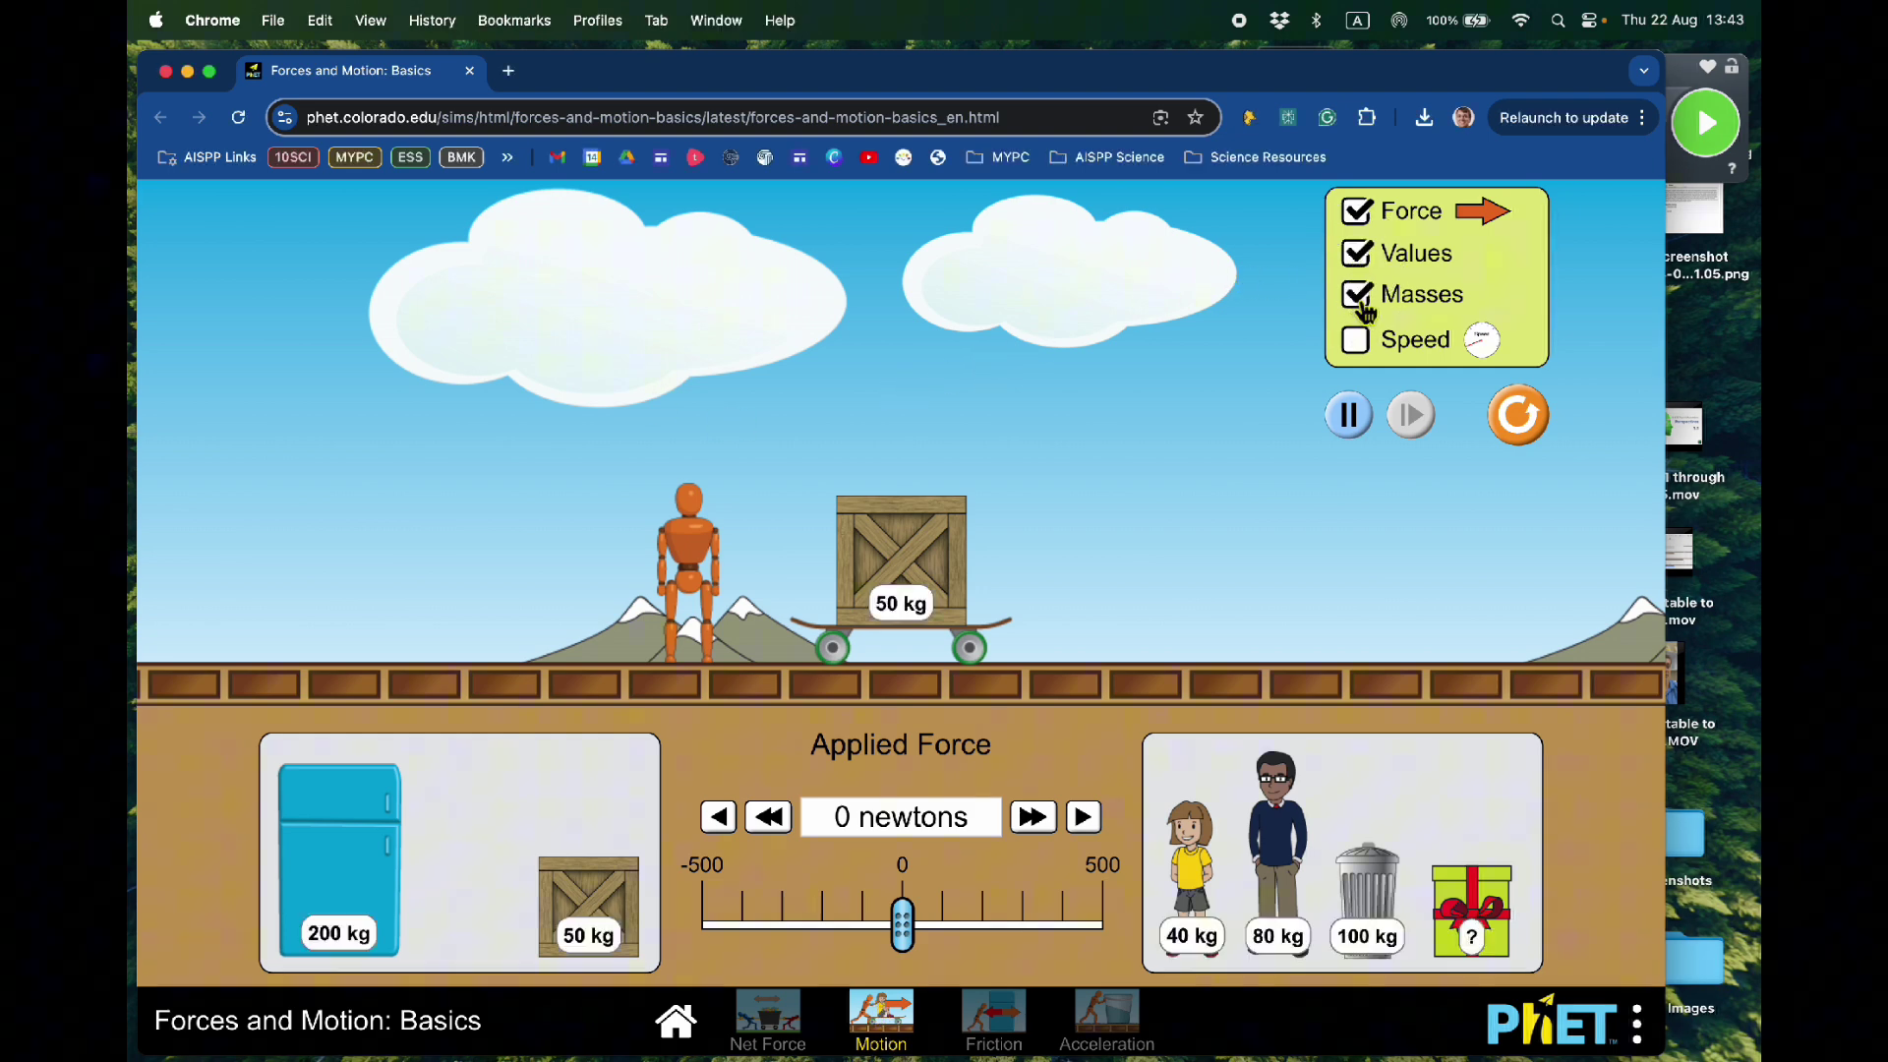
pyautogui.click(1362, 342)
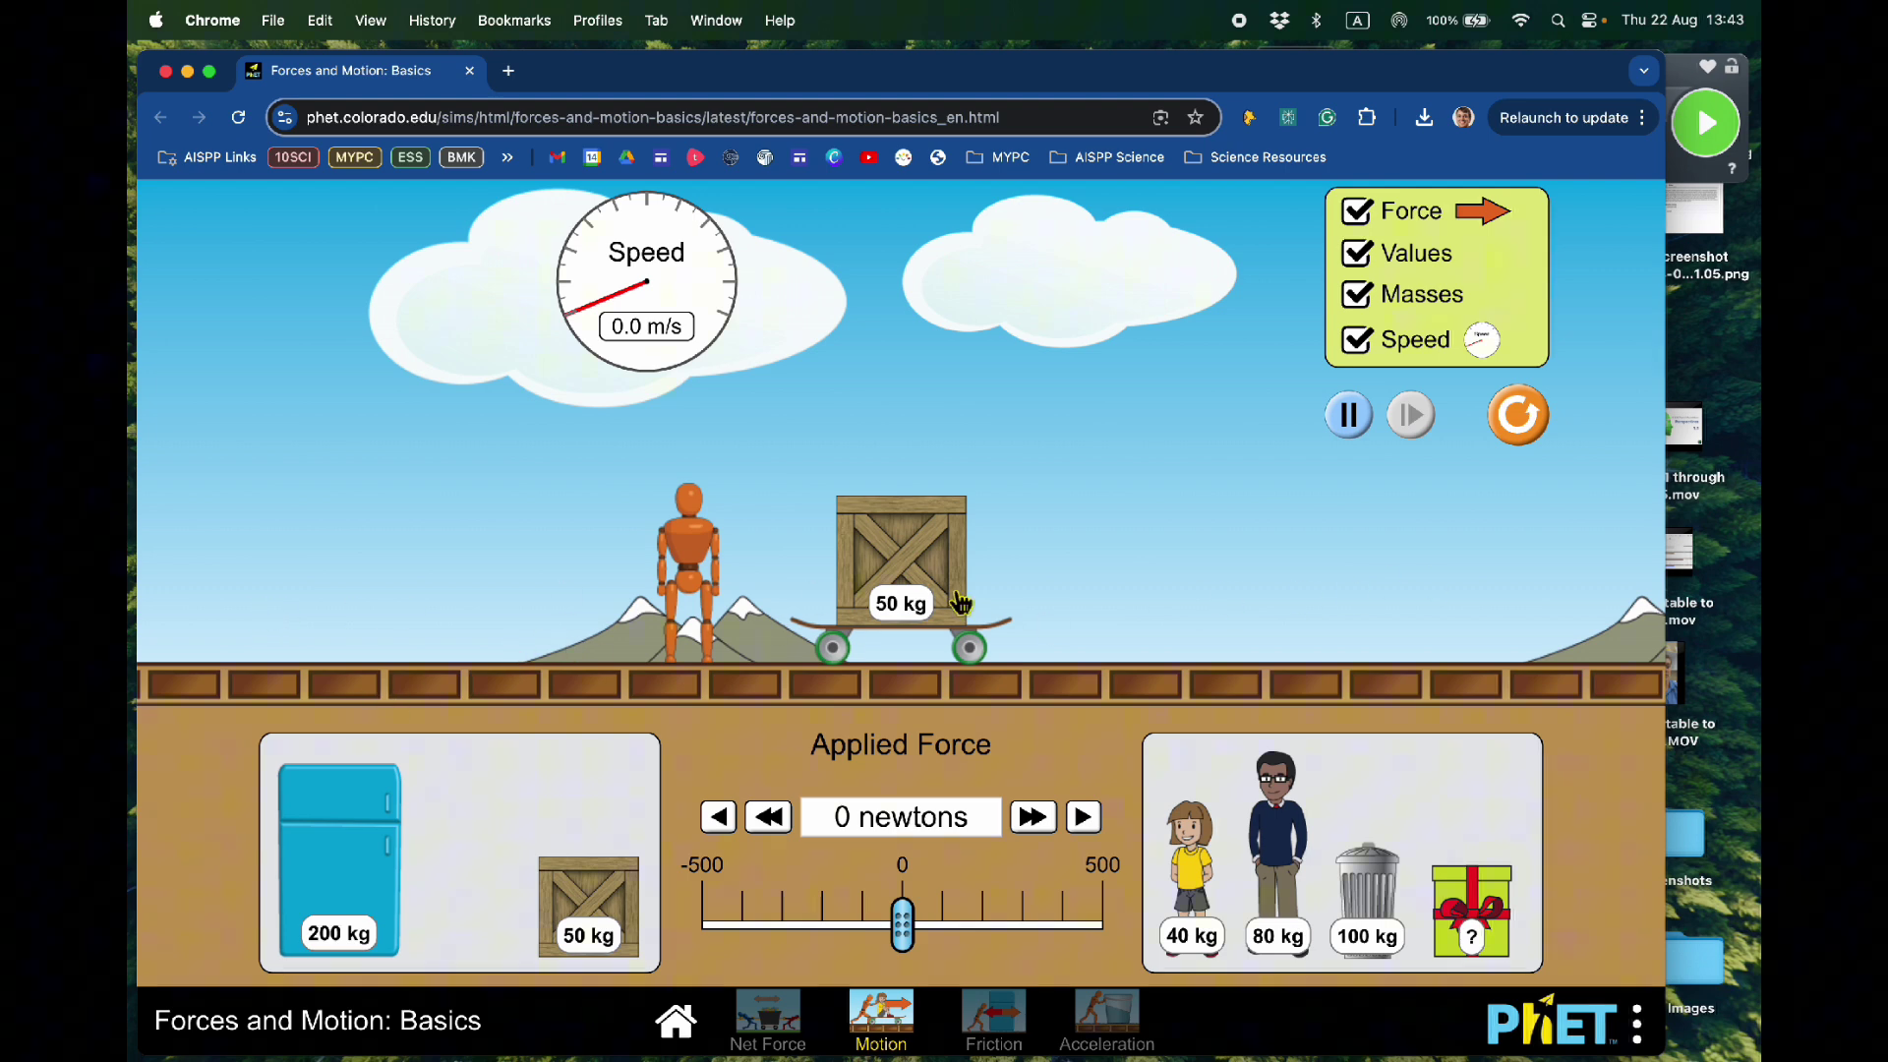
pyautogui.click(1020, 818)
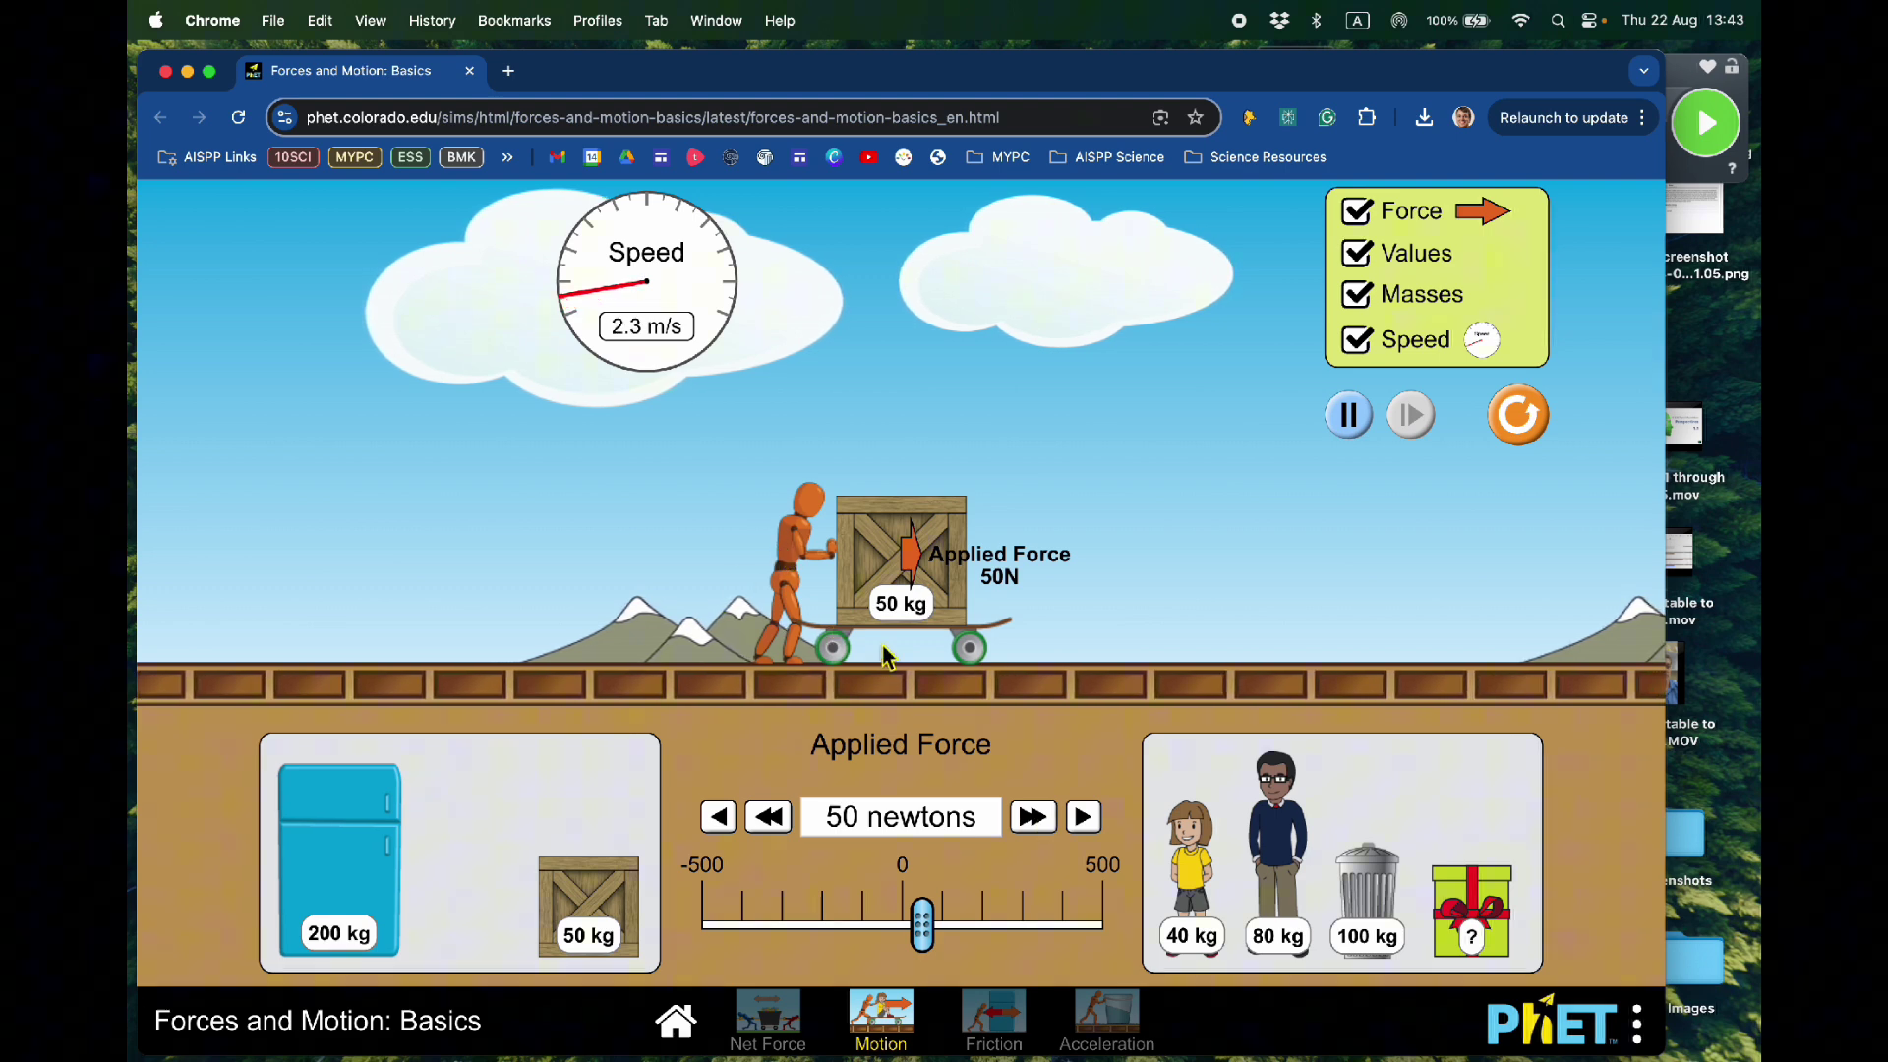
pyautogui.click(1038, 831)
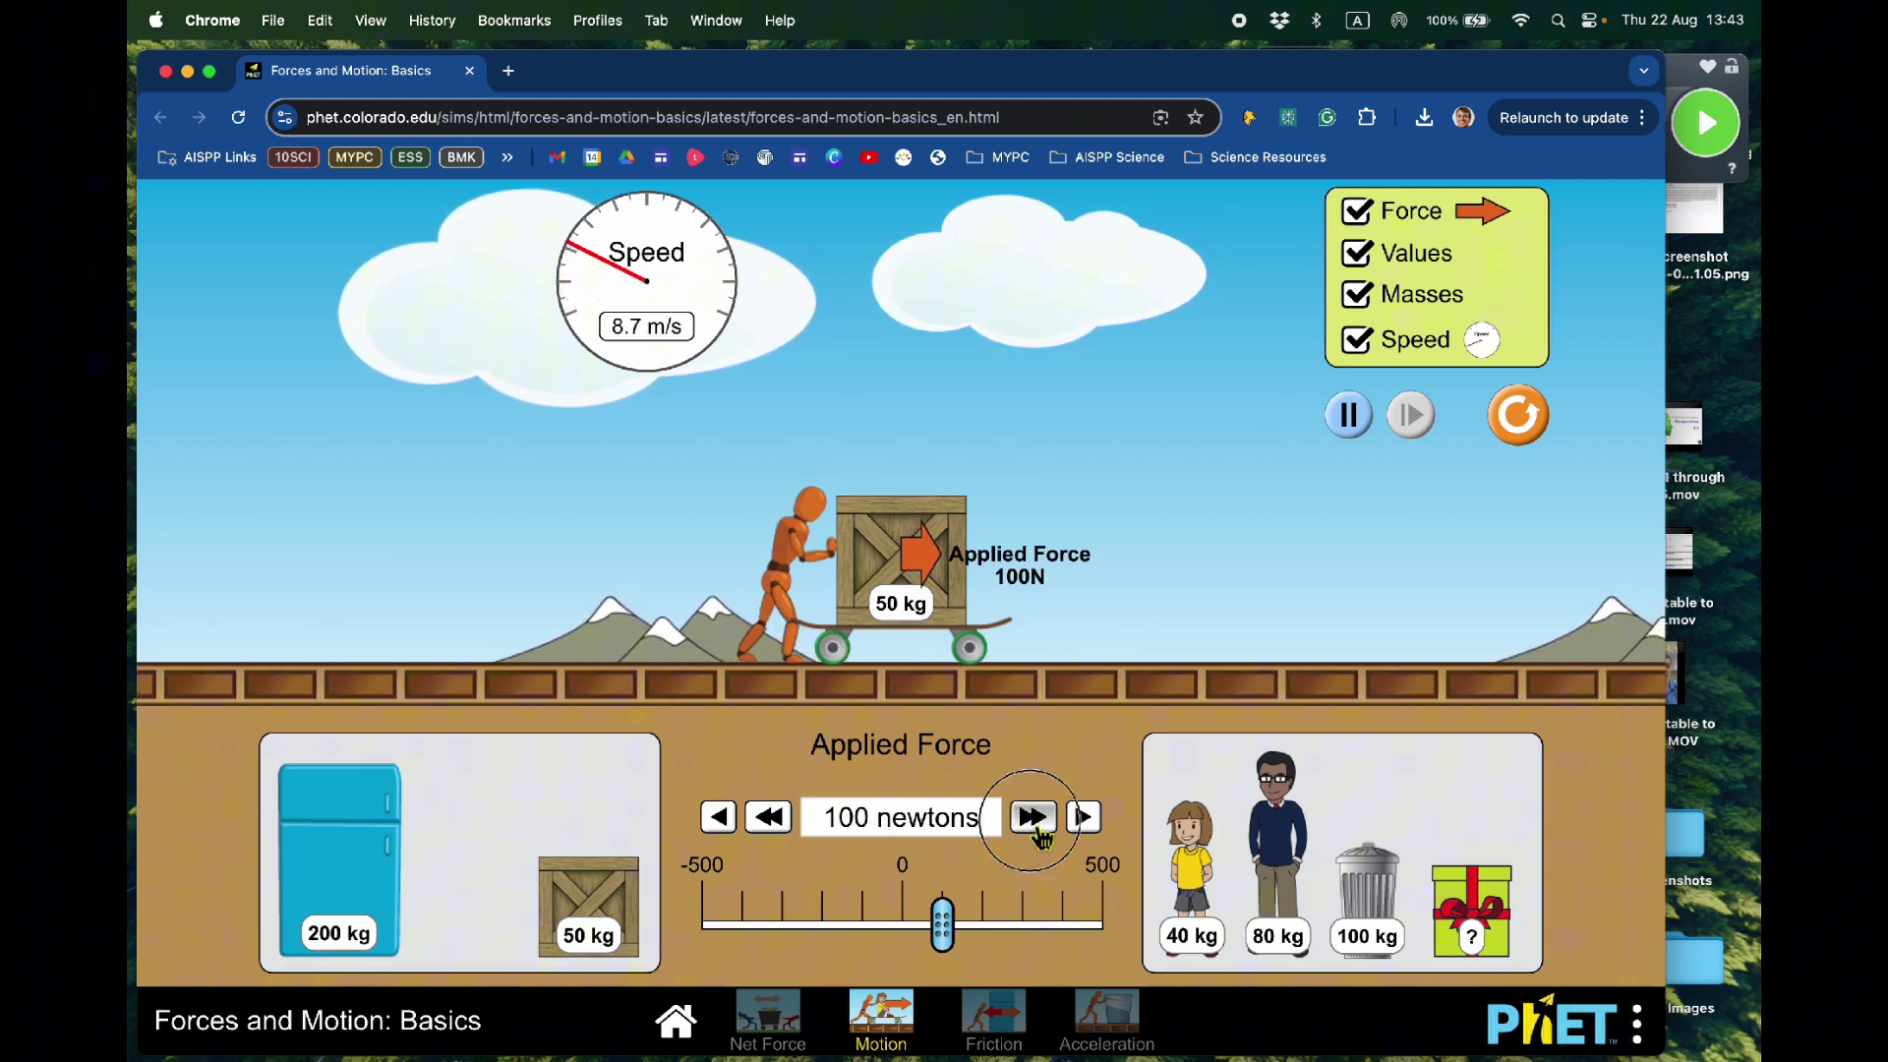
pyautogui.click(1038, 832)
pyautogui.click(1039, 831)
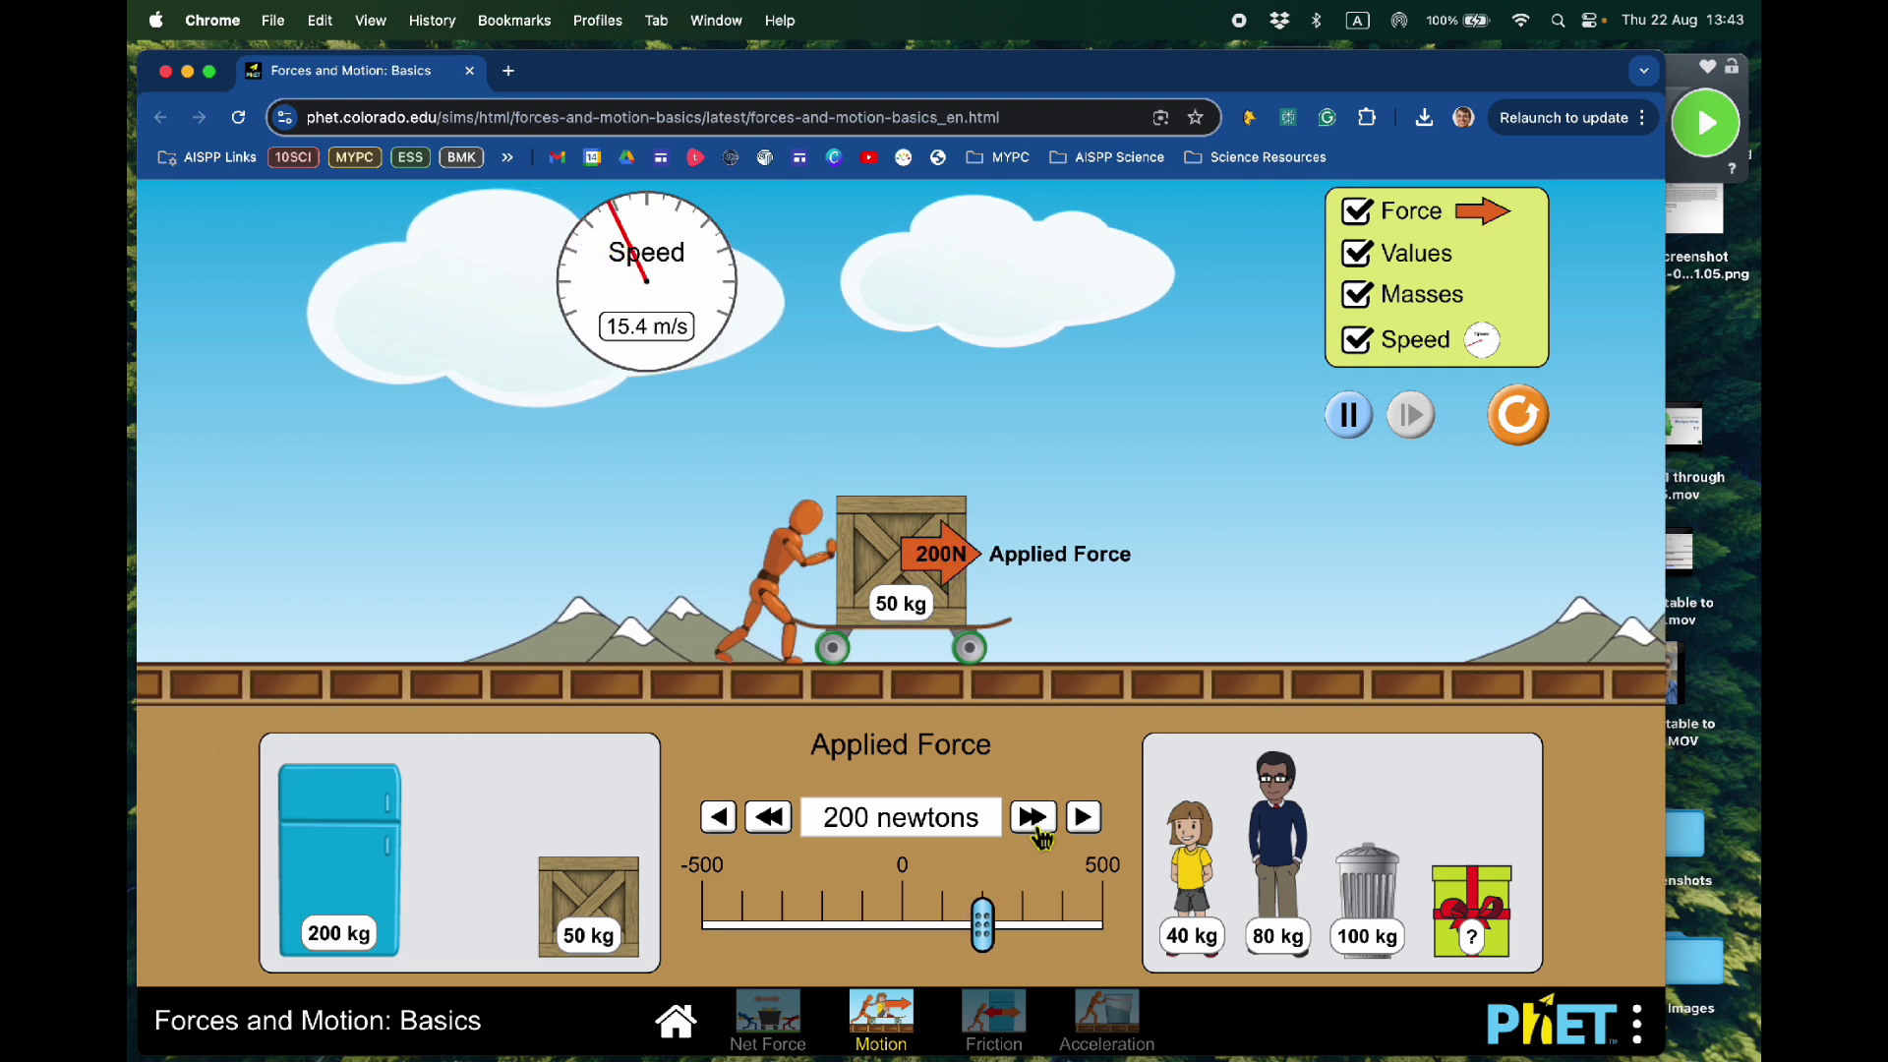
pyautogui.click(1038, 832)
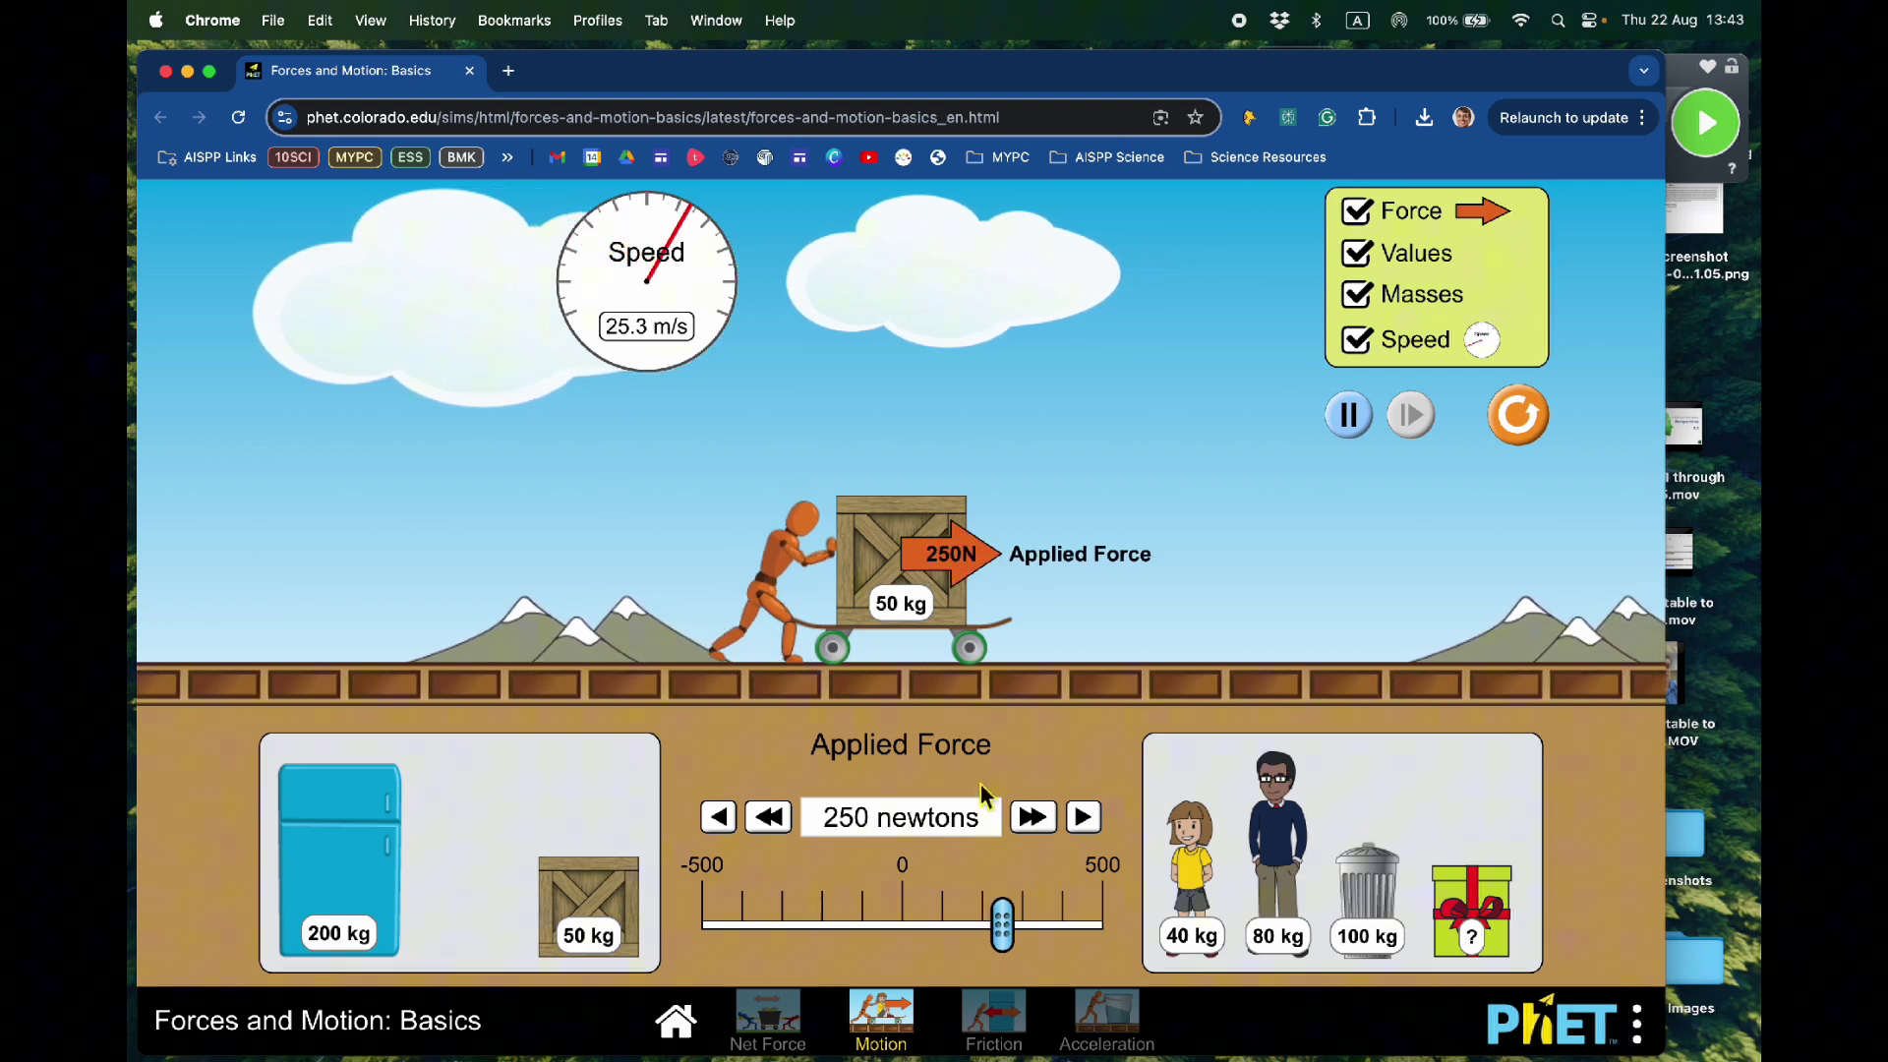
pyautogui.click(1520, 425)
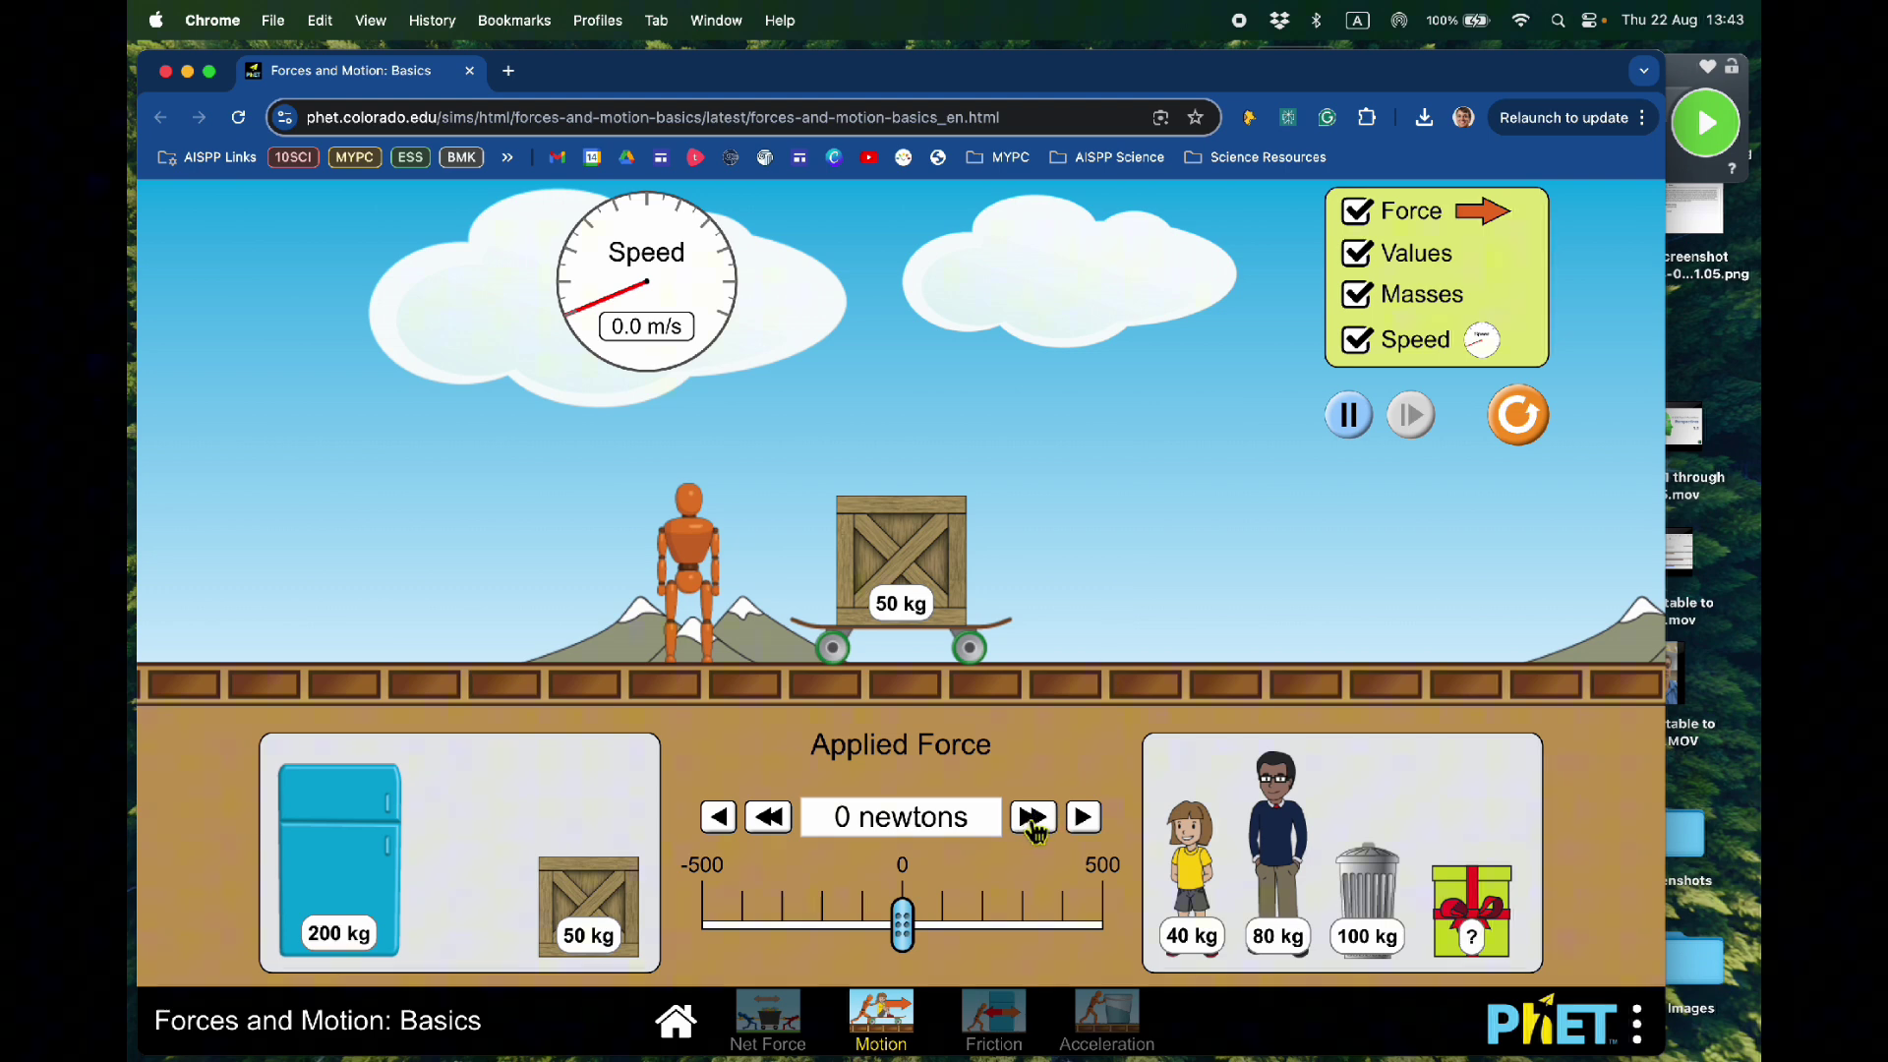
# Place the 40 kg girl on the skateboard in place of the crate
pyautogui.moveTo(1191, 860); pyautogui.dragTo(1173, 824)
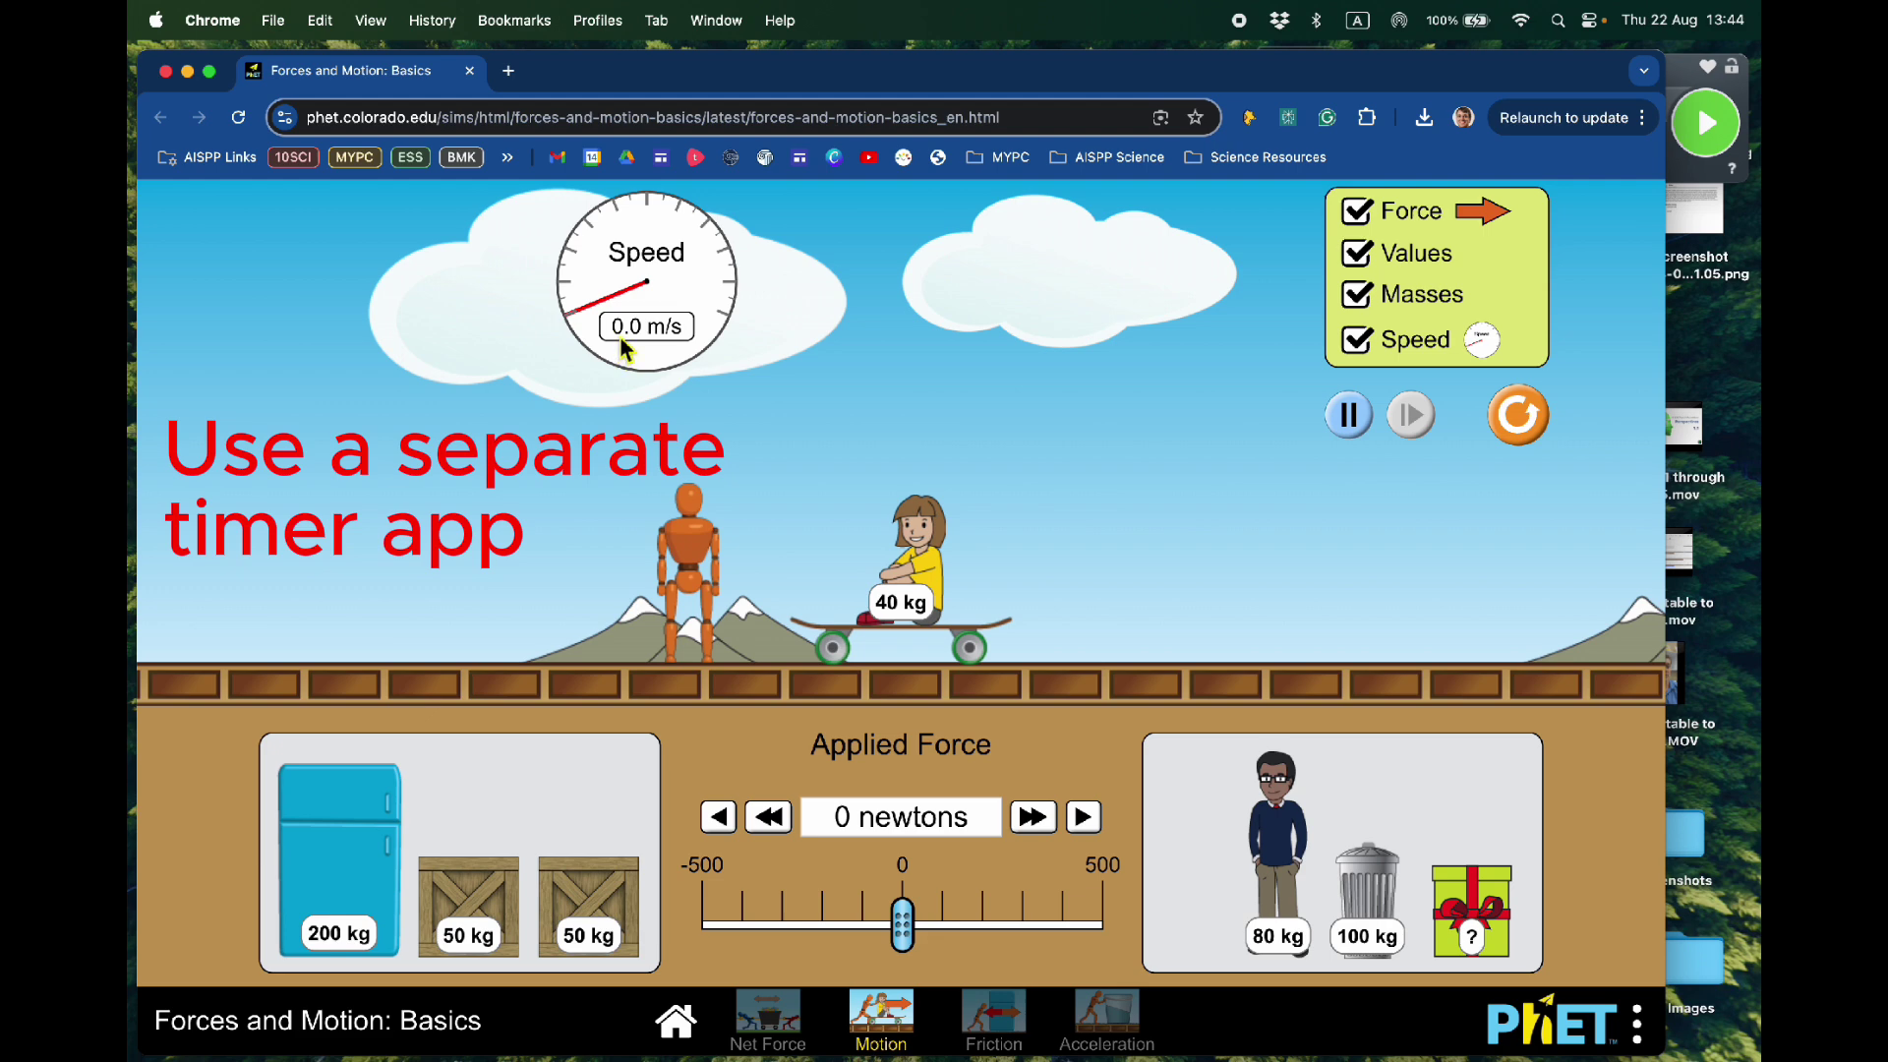
# Push the 40 kg girl at 100 newtons, pausing once she reaches 40 m/s
pyautogui.doubleClick(1034, 820)
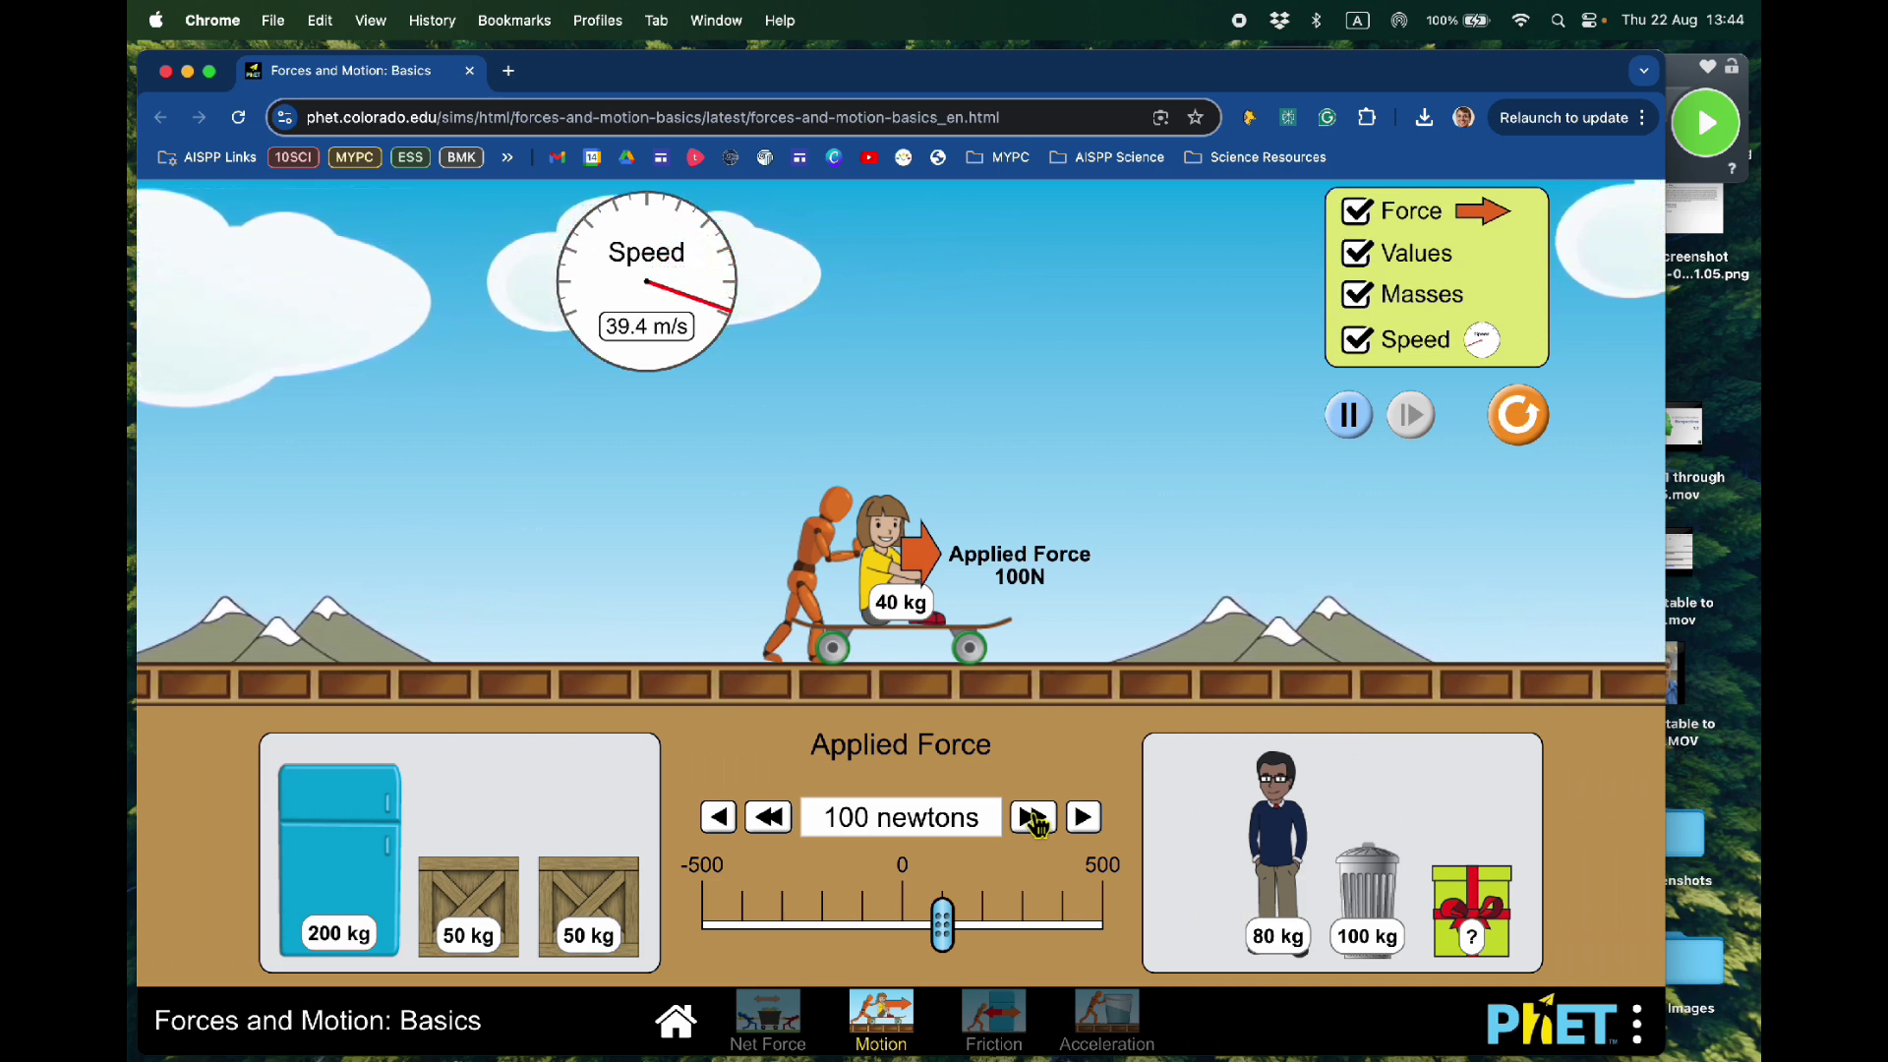
pyautogui.click(1350, 416)
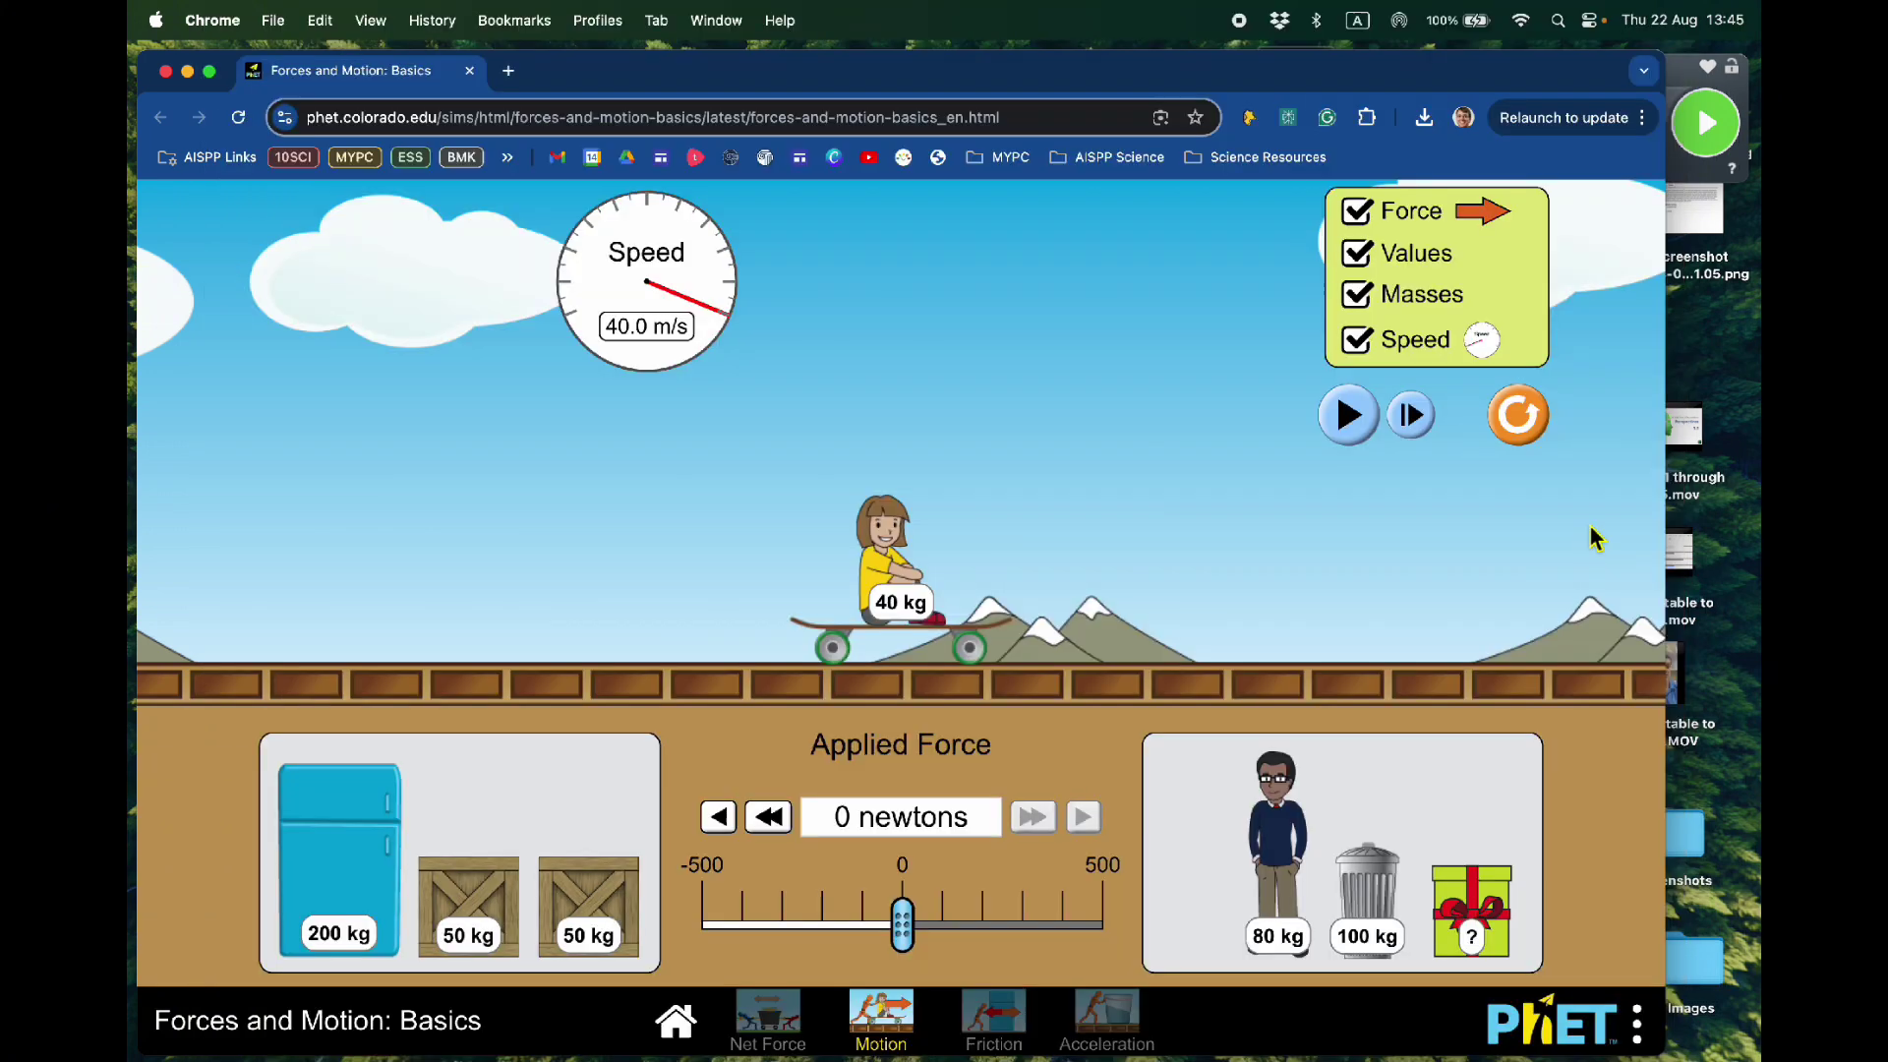
# Reset All, put the 40 kg girl back on the skateboard, and apply 100 newtons
pyautogui.click(1518, 414)
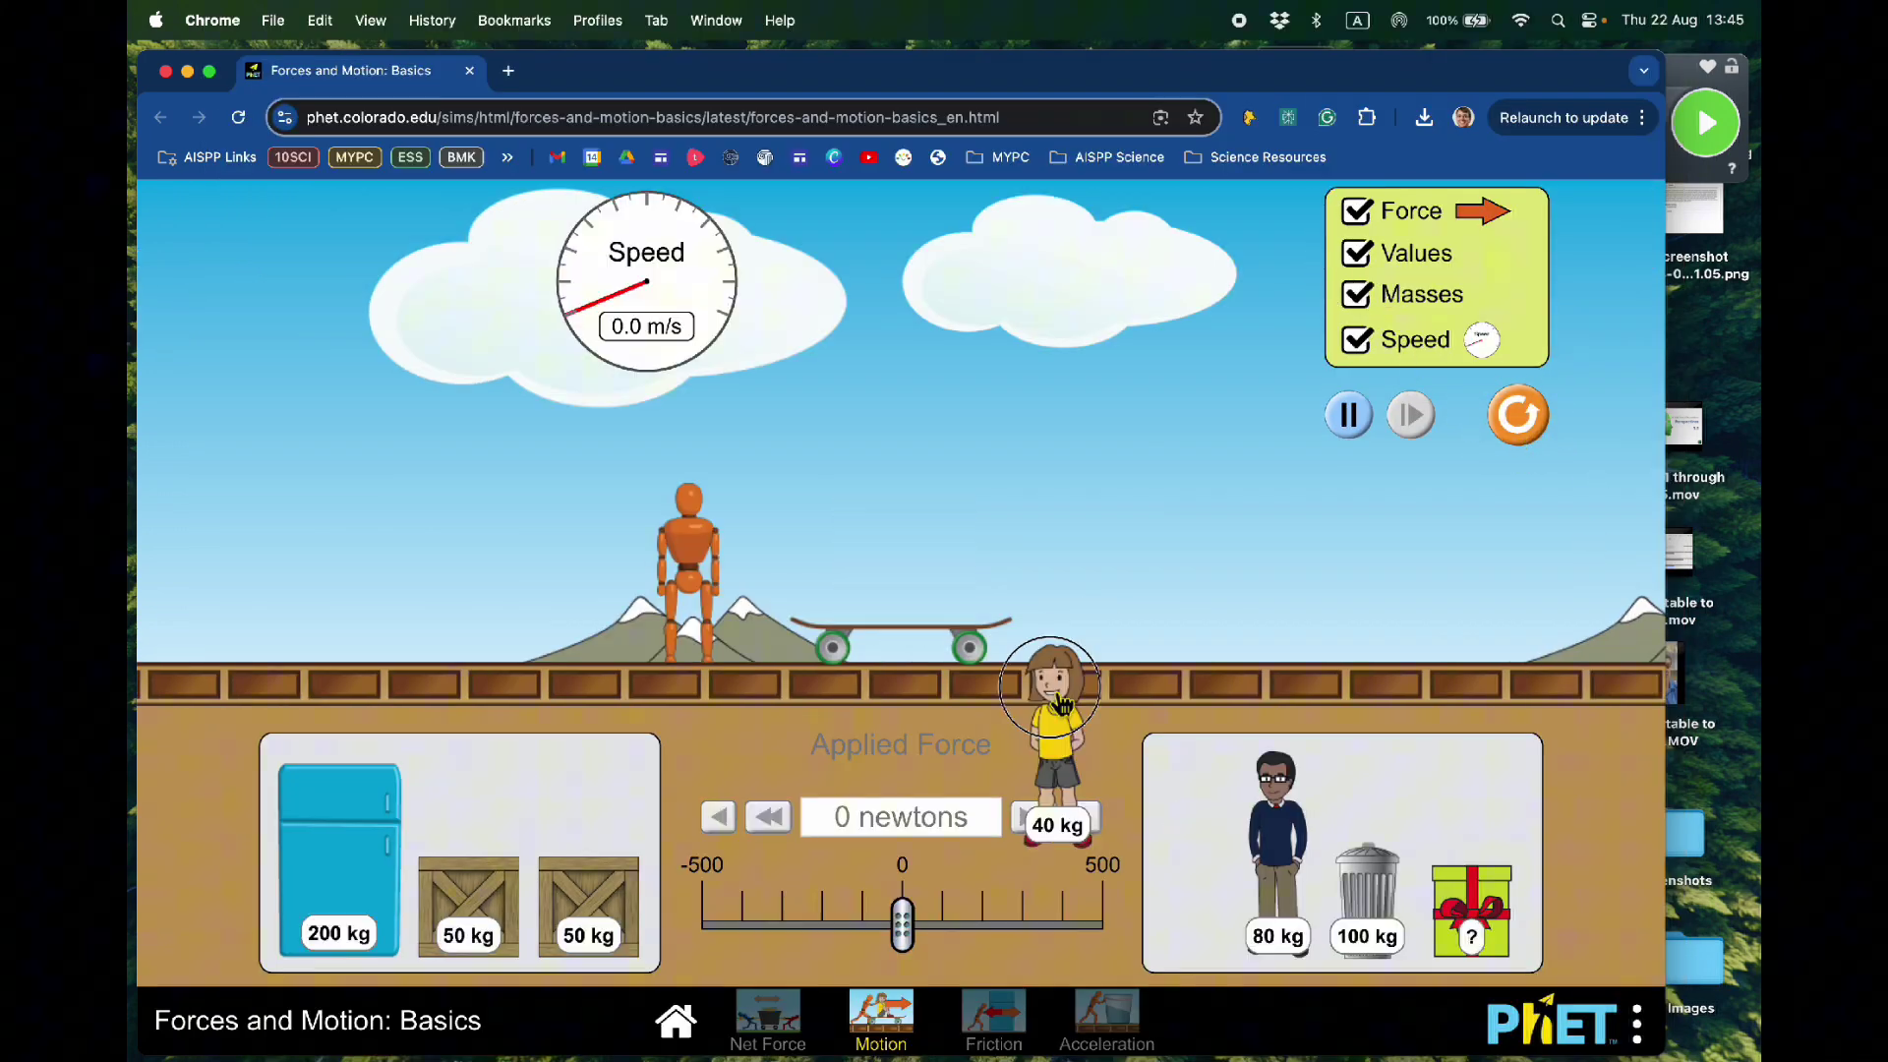
pyautogui.moveTo(1053, 758); pyautogui.dragTo(909, 551)
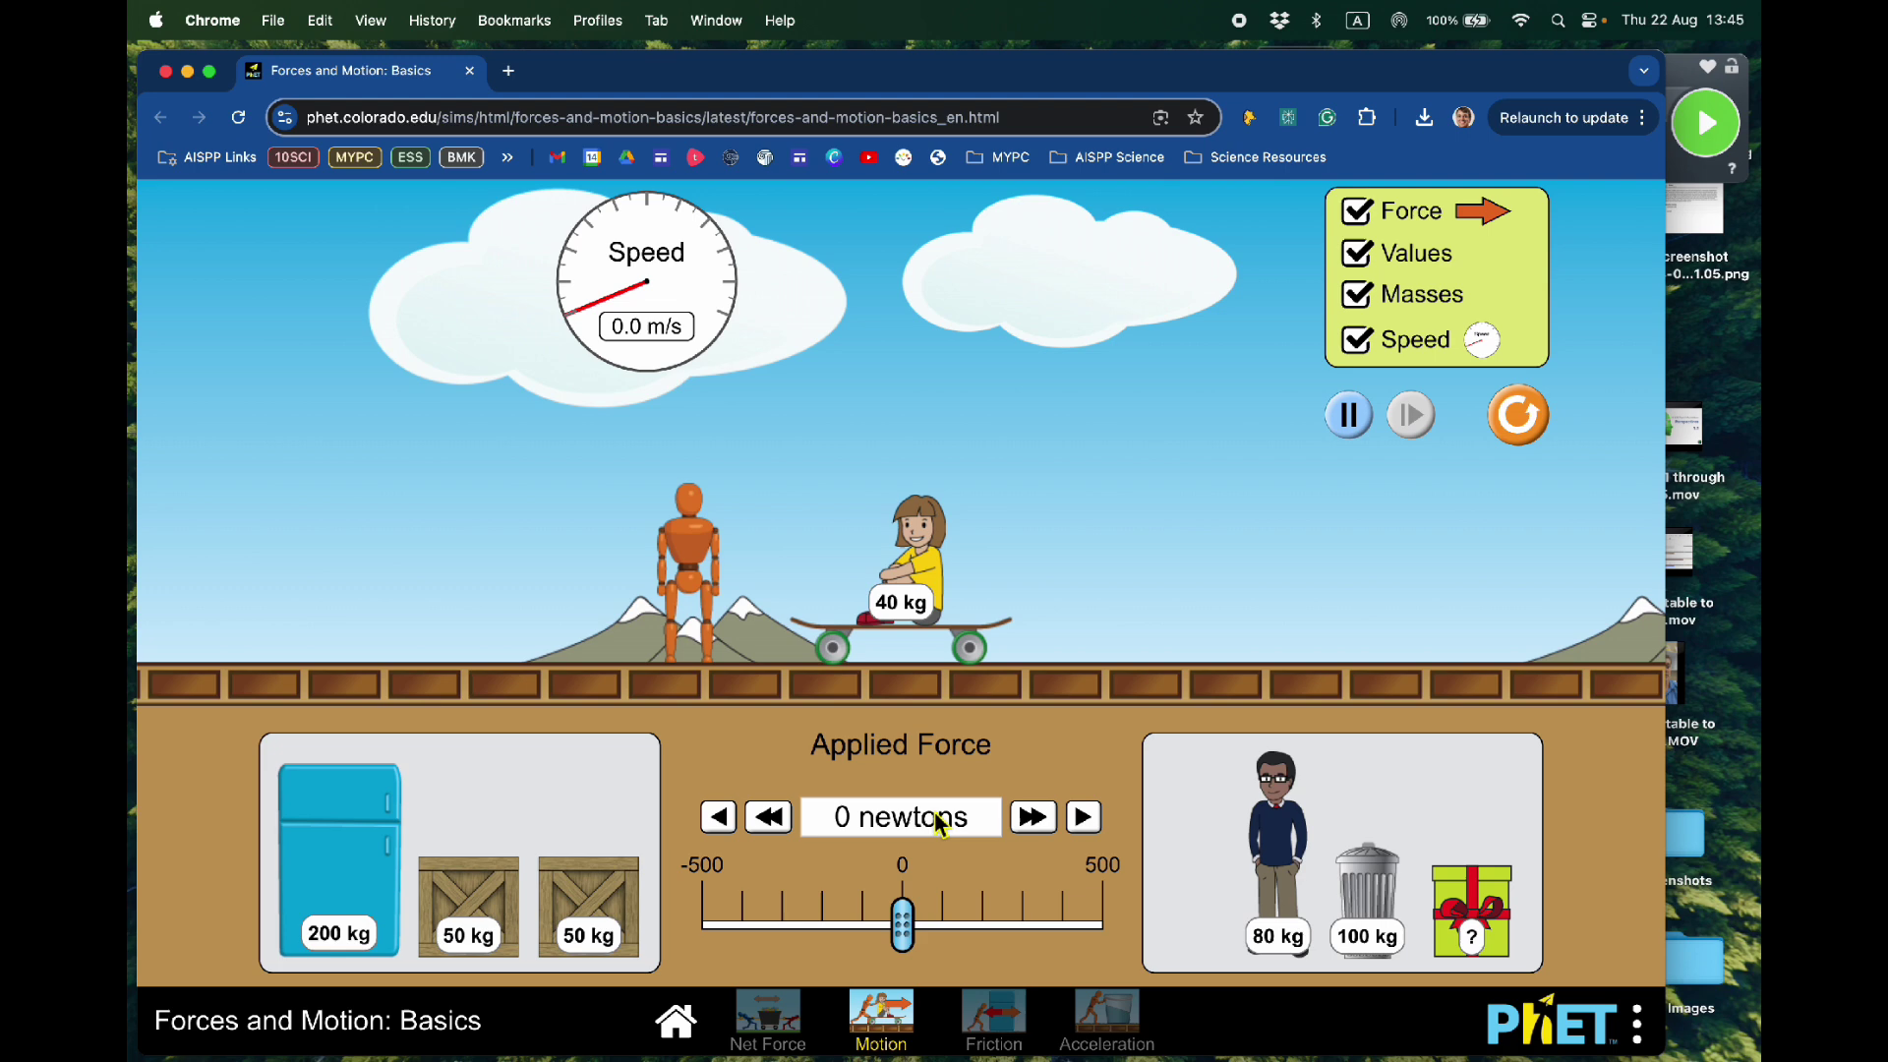
pyautogui.click(1033, 817)
pyautogui.click(1033, 817)
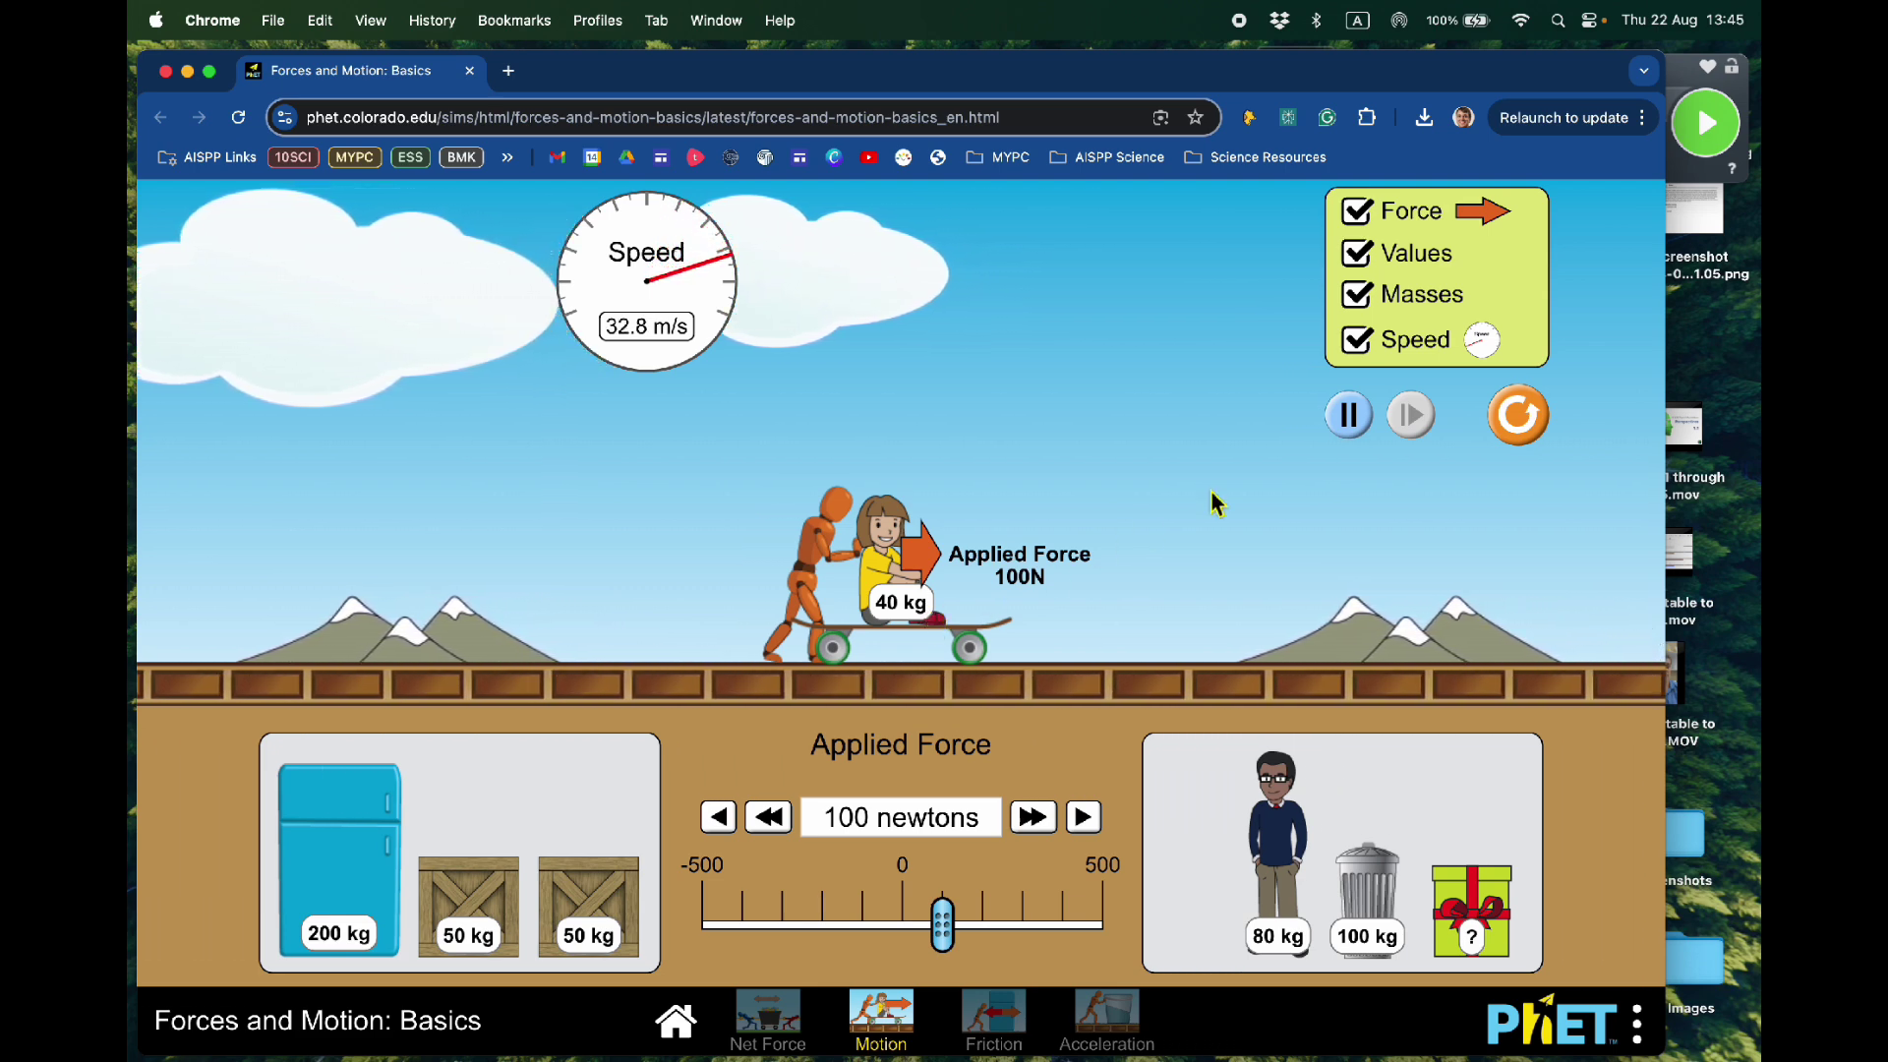
# Pause the girl's run and switch on the Values, Masses and Speed readouts
pyautogui.click(1349, 415)
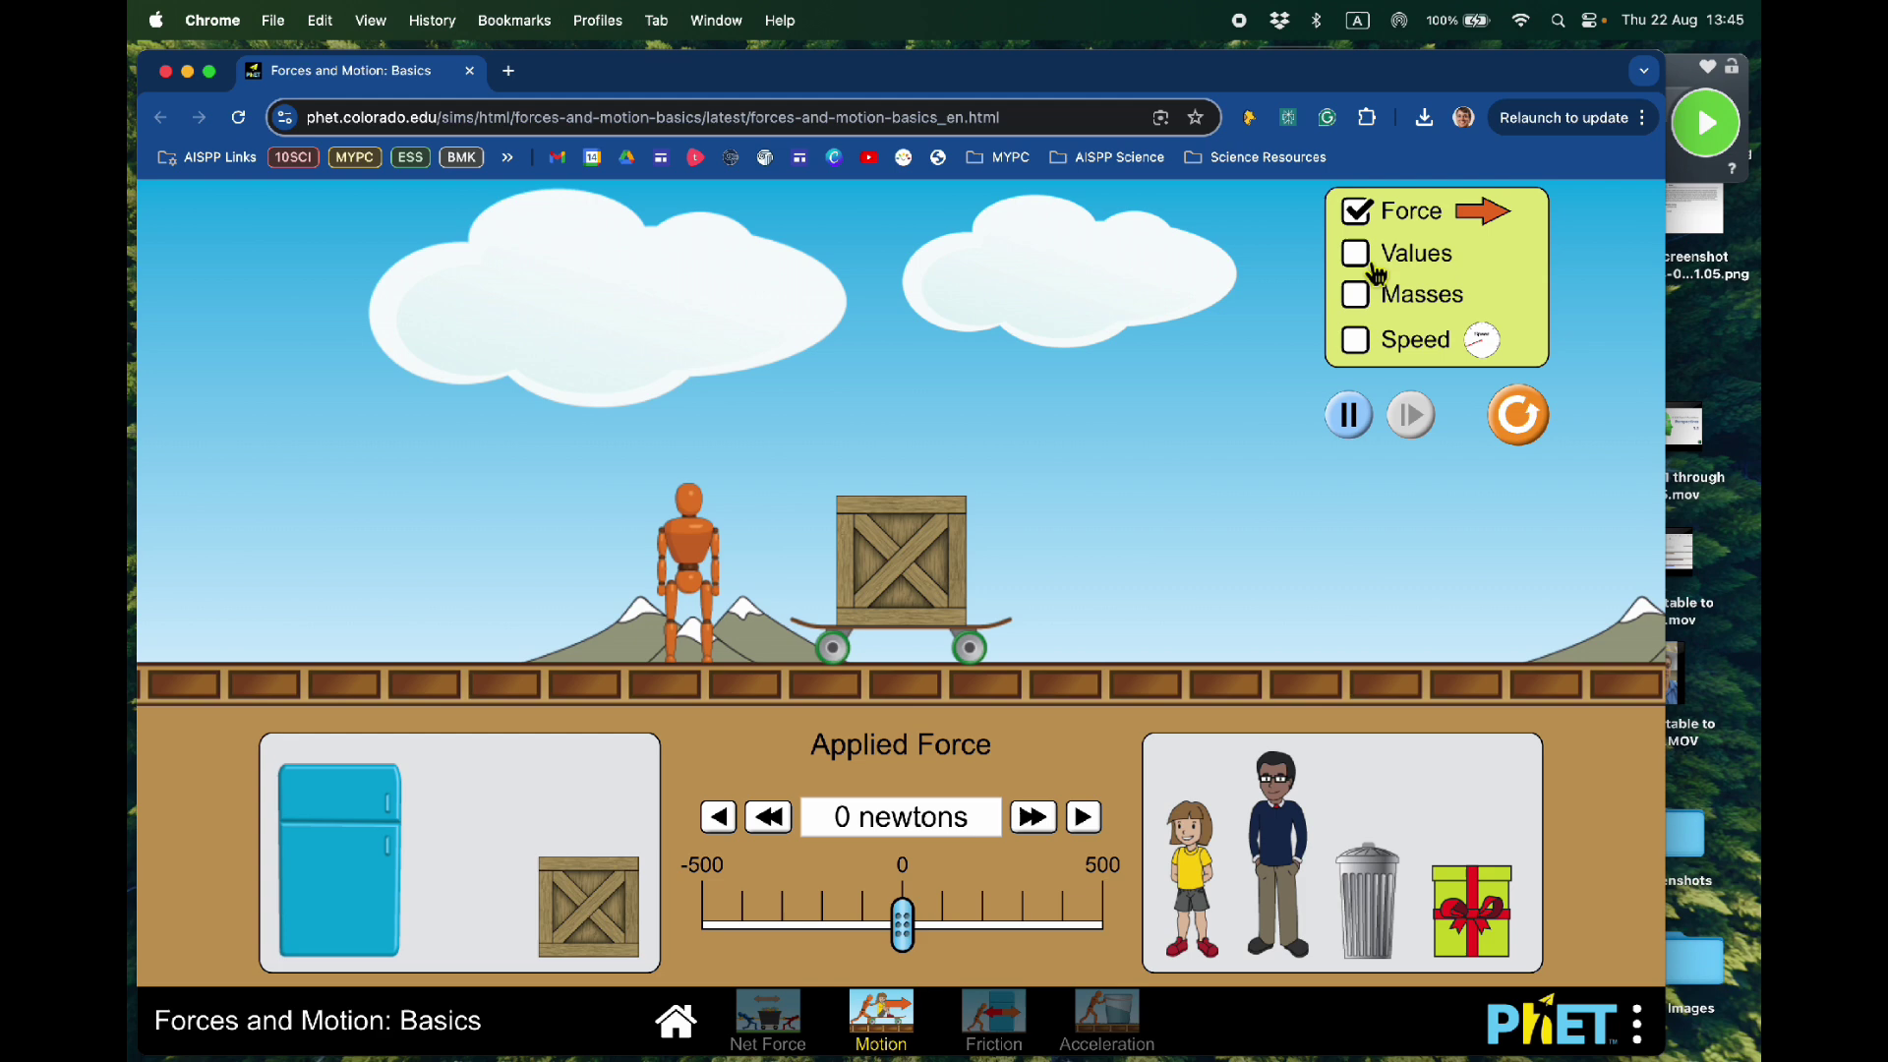
pyautogui.click(1357, 253)
pyautogui.click(1357, 294)
pyautogui.click(1357, 339)
# Drag the 50 kg crate off the skateboard, drop another object on it, and use the force control
pyautogui.moveTo(962, 526); pyautogui.dragTo(531, 865)
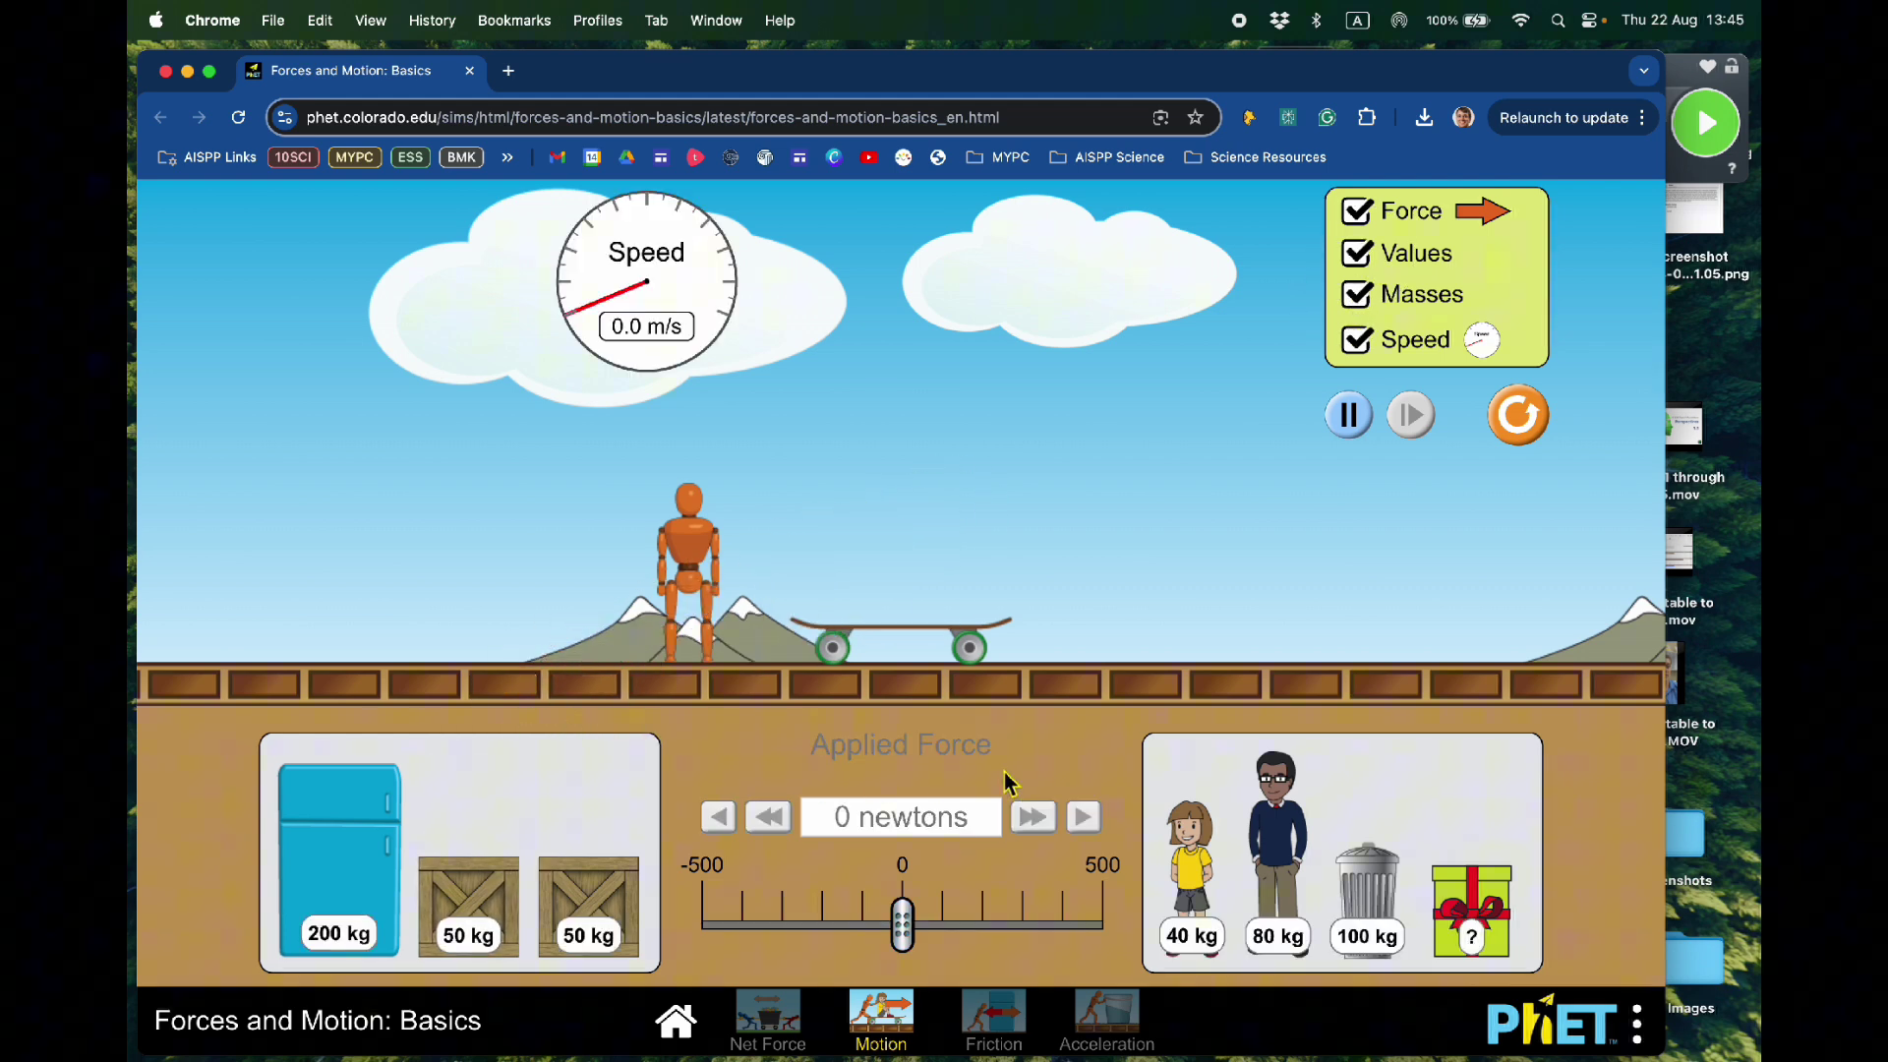
pyautogui.moveTo(1190, 856); pyautogui.dragTo(900, 571)
pyautogui.click(1033, 817)
pyautogui.moveTo(489, 900); pyautogui.dragTo(920, 560)
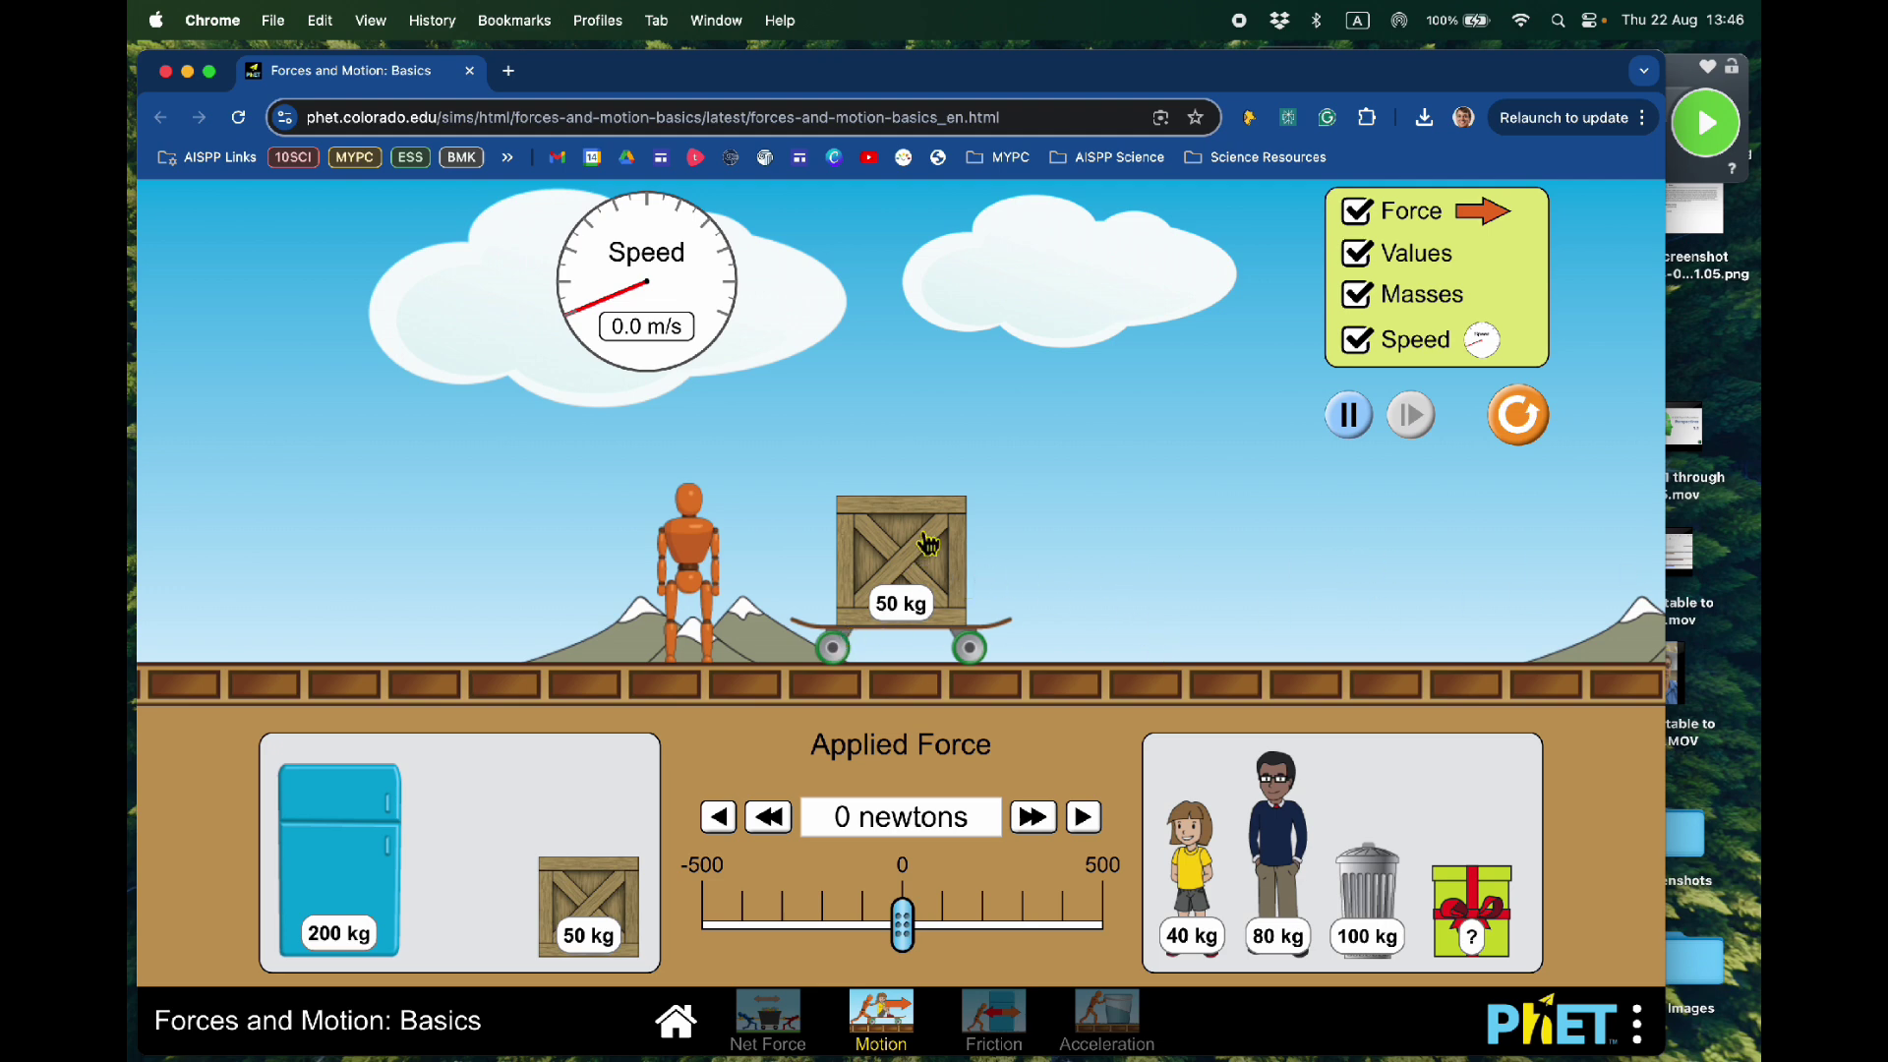
pyautogui.moveTo(924, 542); pyautogui.dragTo(900, 674)
pyautogui.moveTo(1275, 814); pyautogui.dragTo(929, 521)
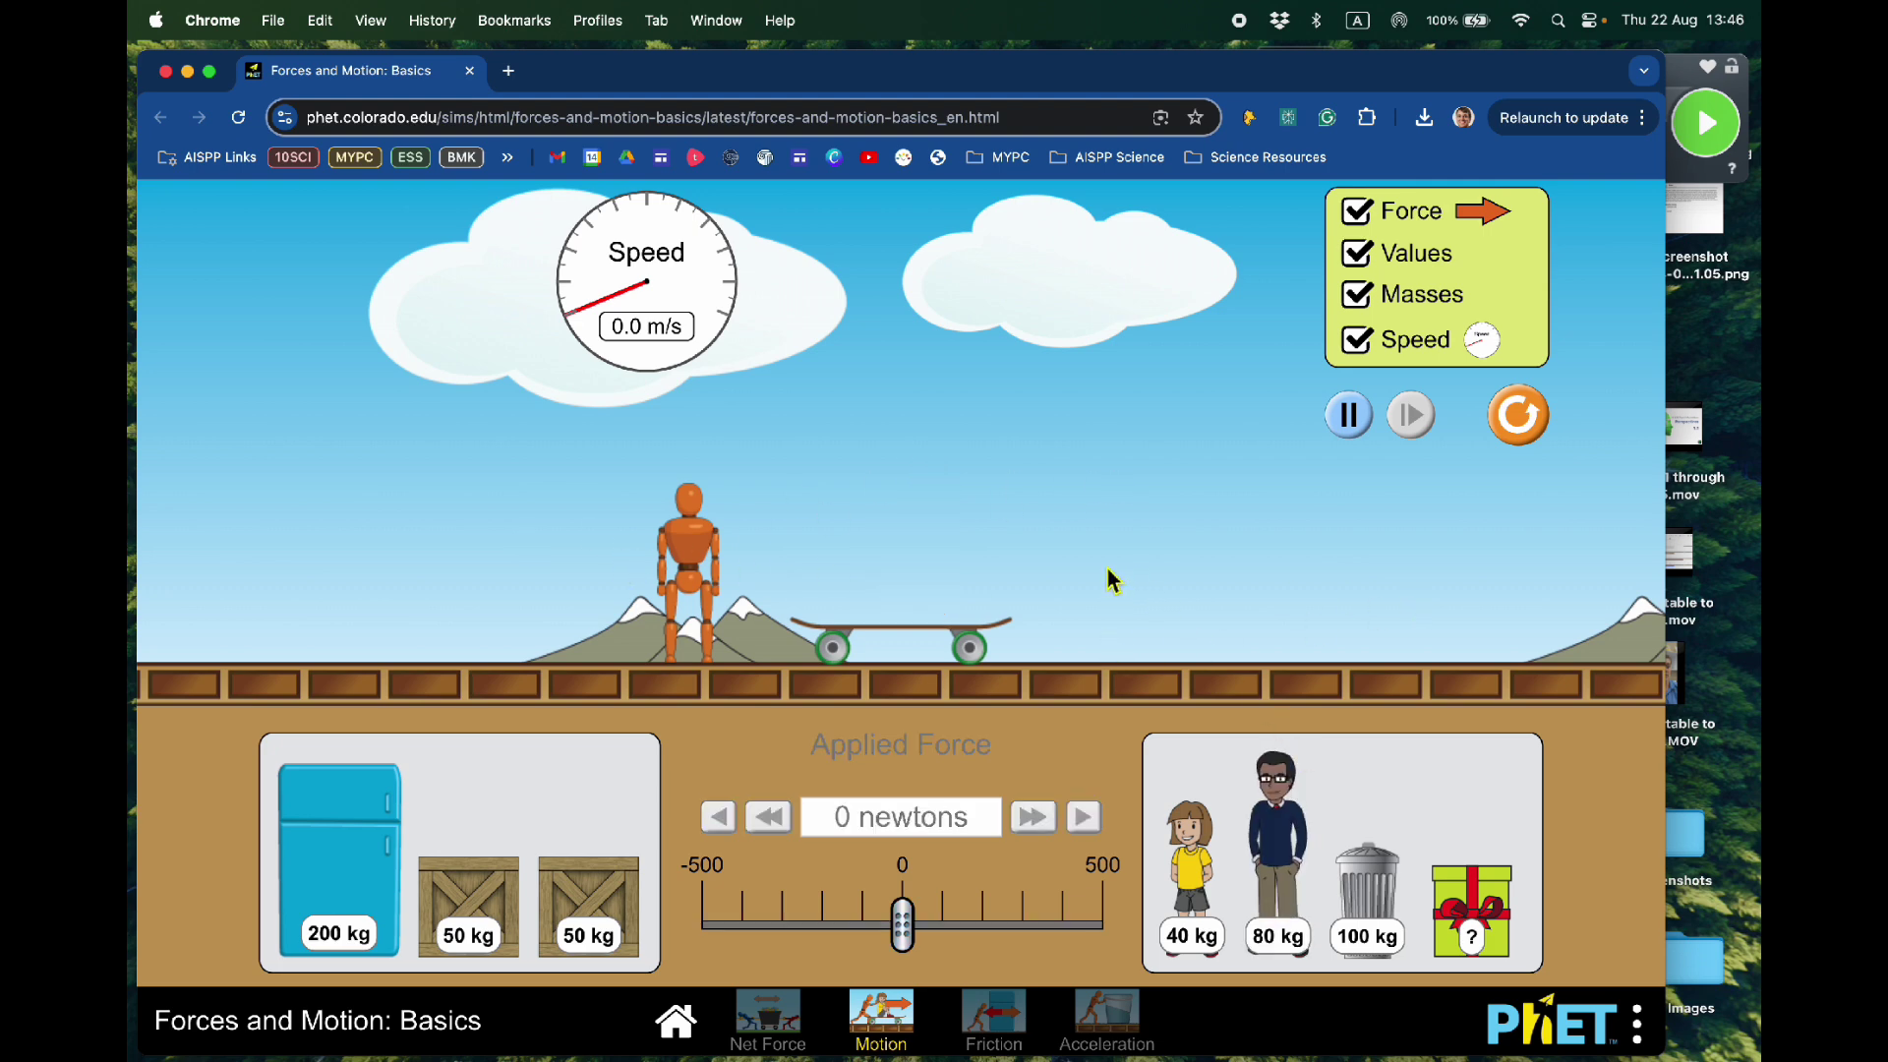
pyautogui.moveTo(1366, 885); pyautogui.dragTo(926, 512)
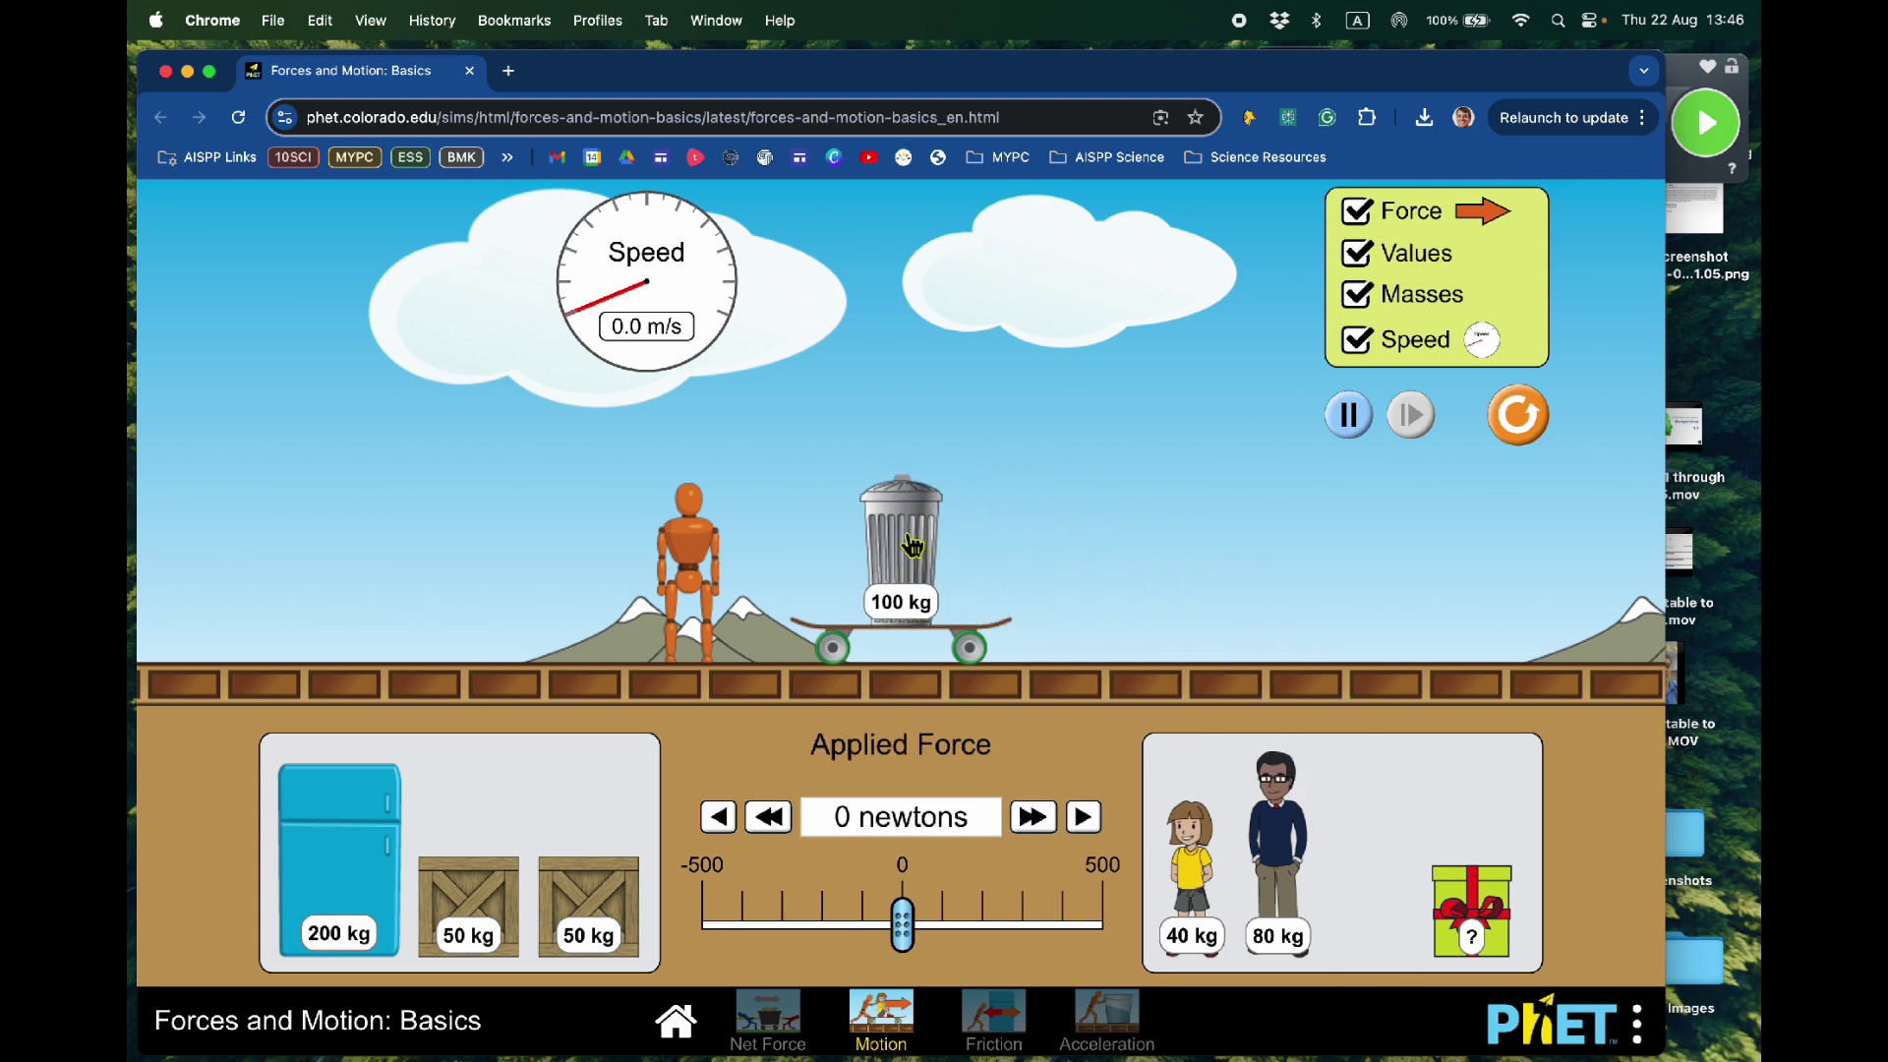
pyautogui.moveTo(907, 541); pyautogui.dragTo(842, 626)
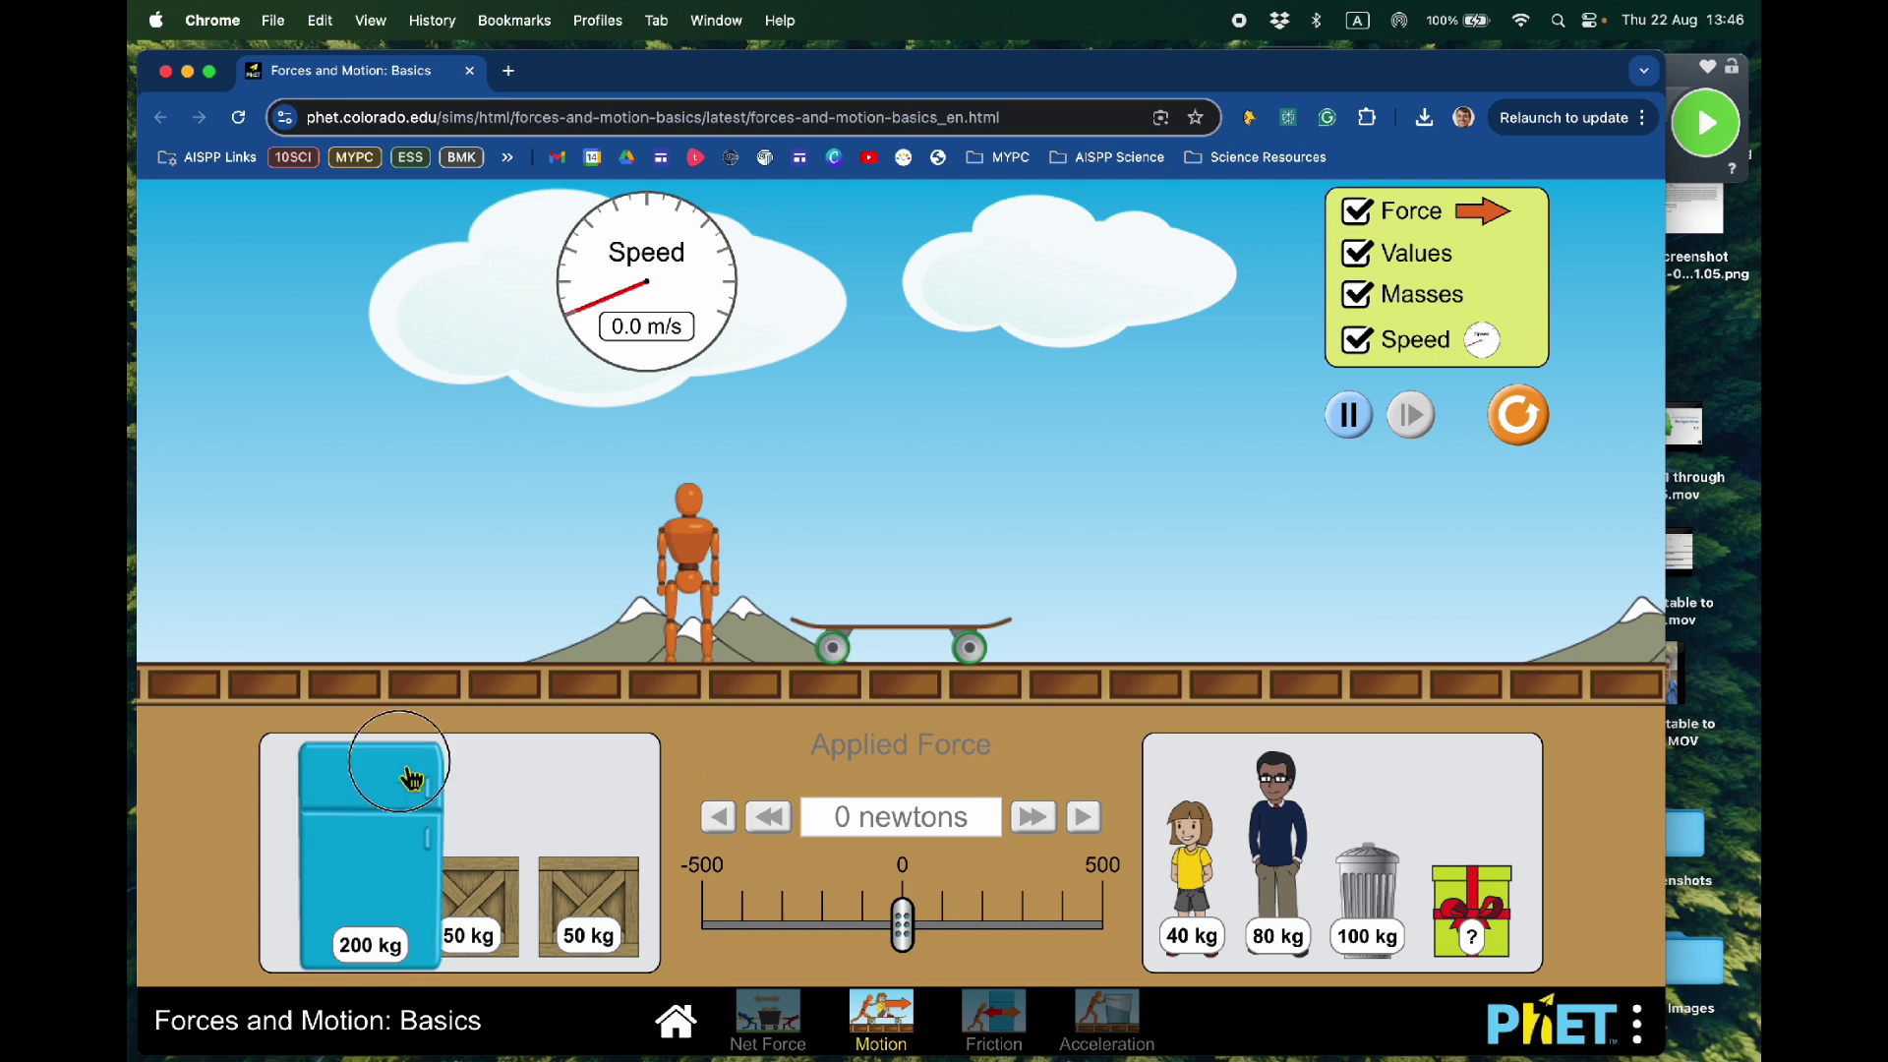
pyautogui.moveTo(404, 771); pyautogui.dragTo(920, 466)
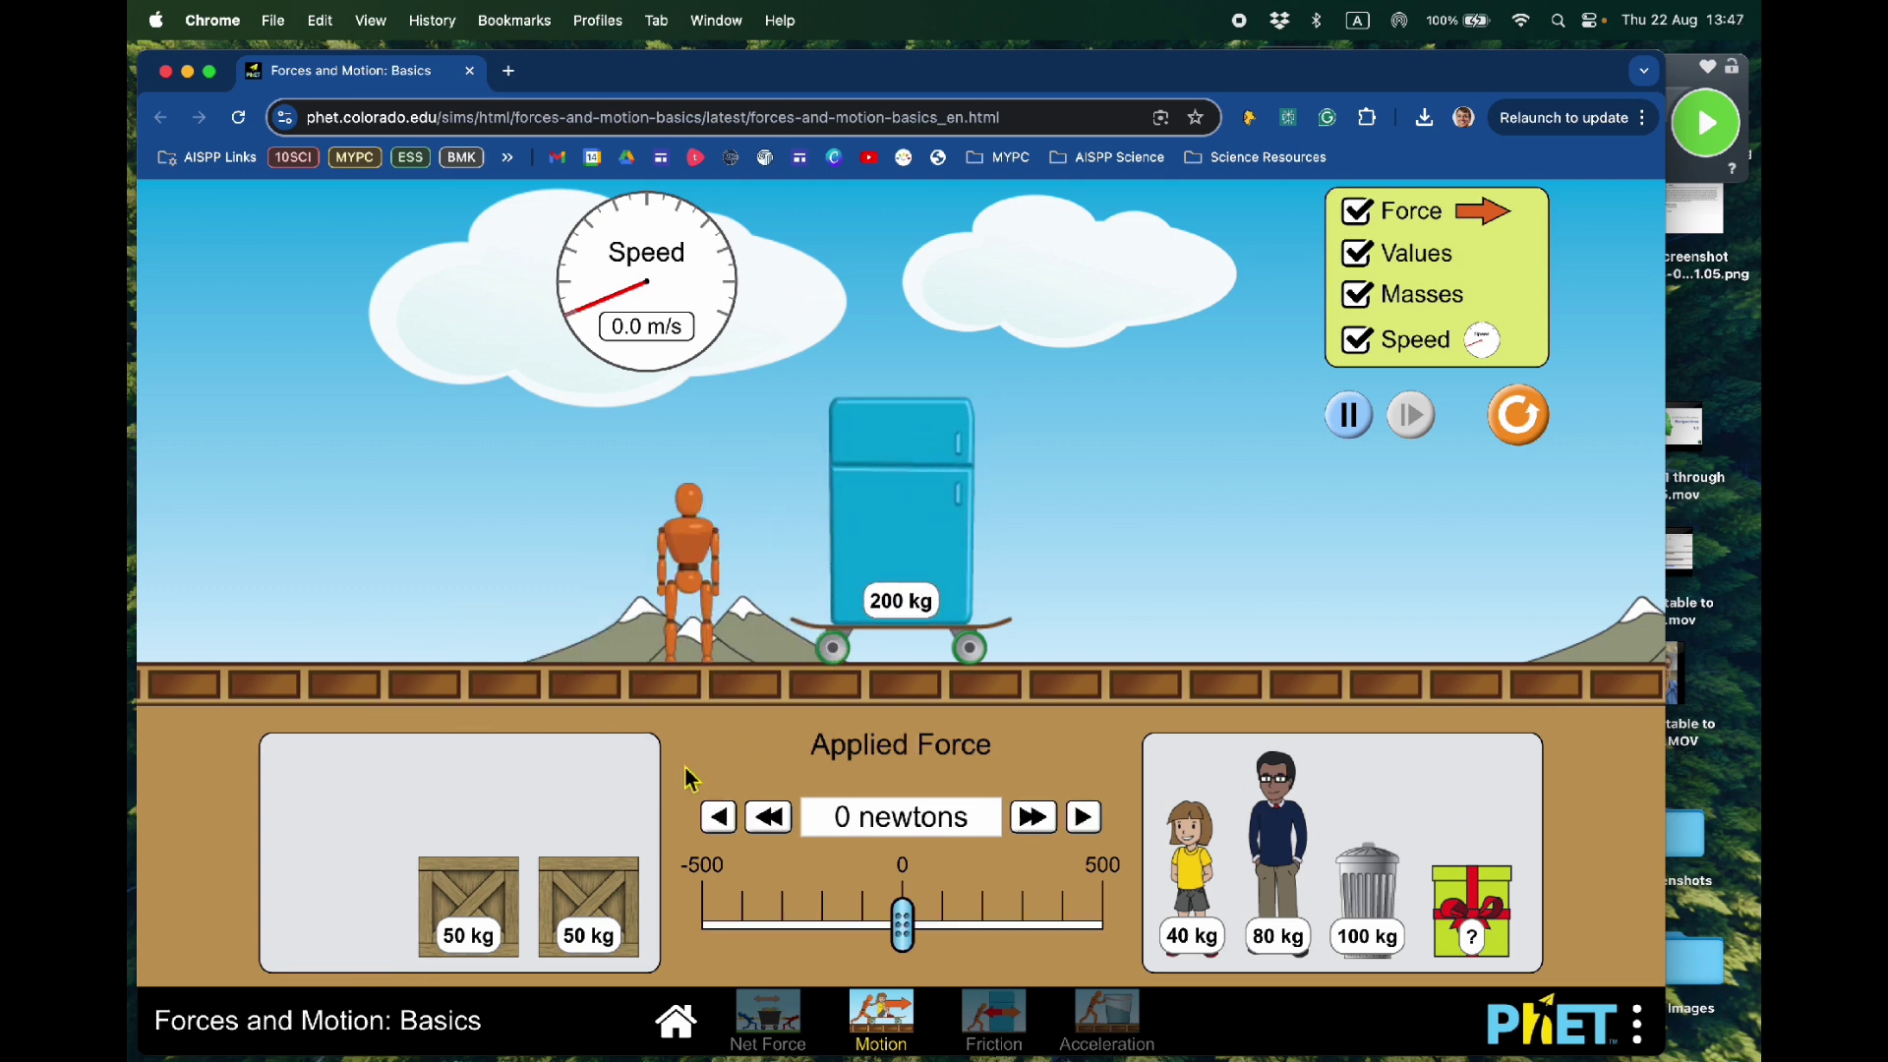
pyautogui.moveTo(948, 596); pyautogui.dragTo(504, 509)
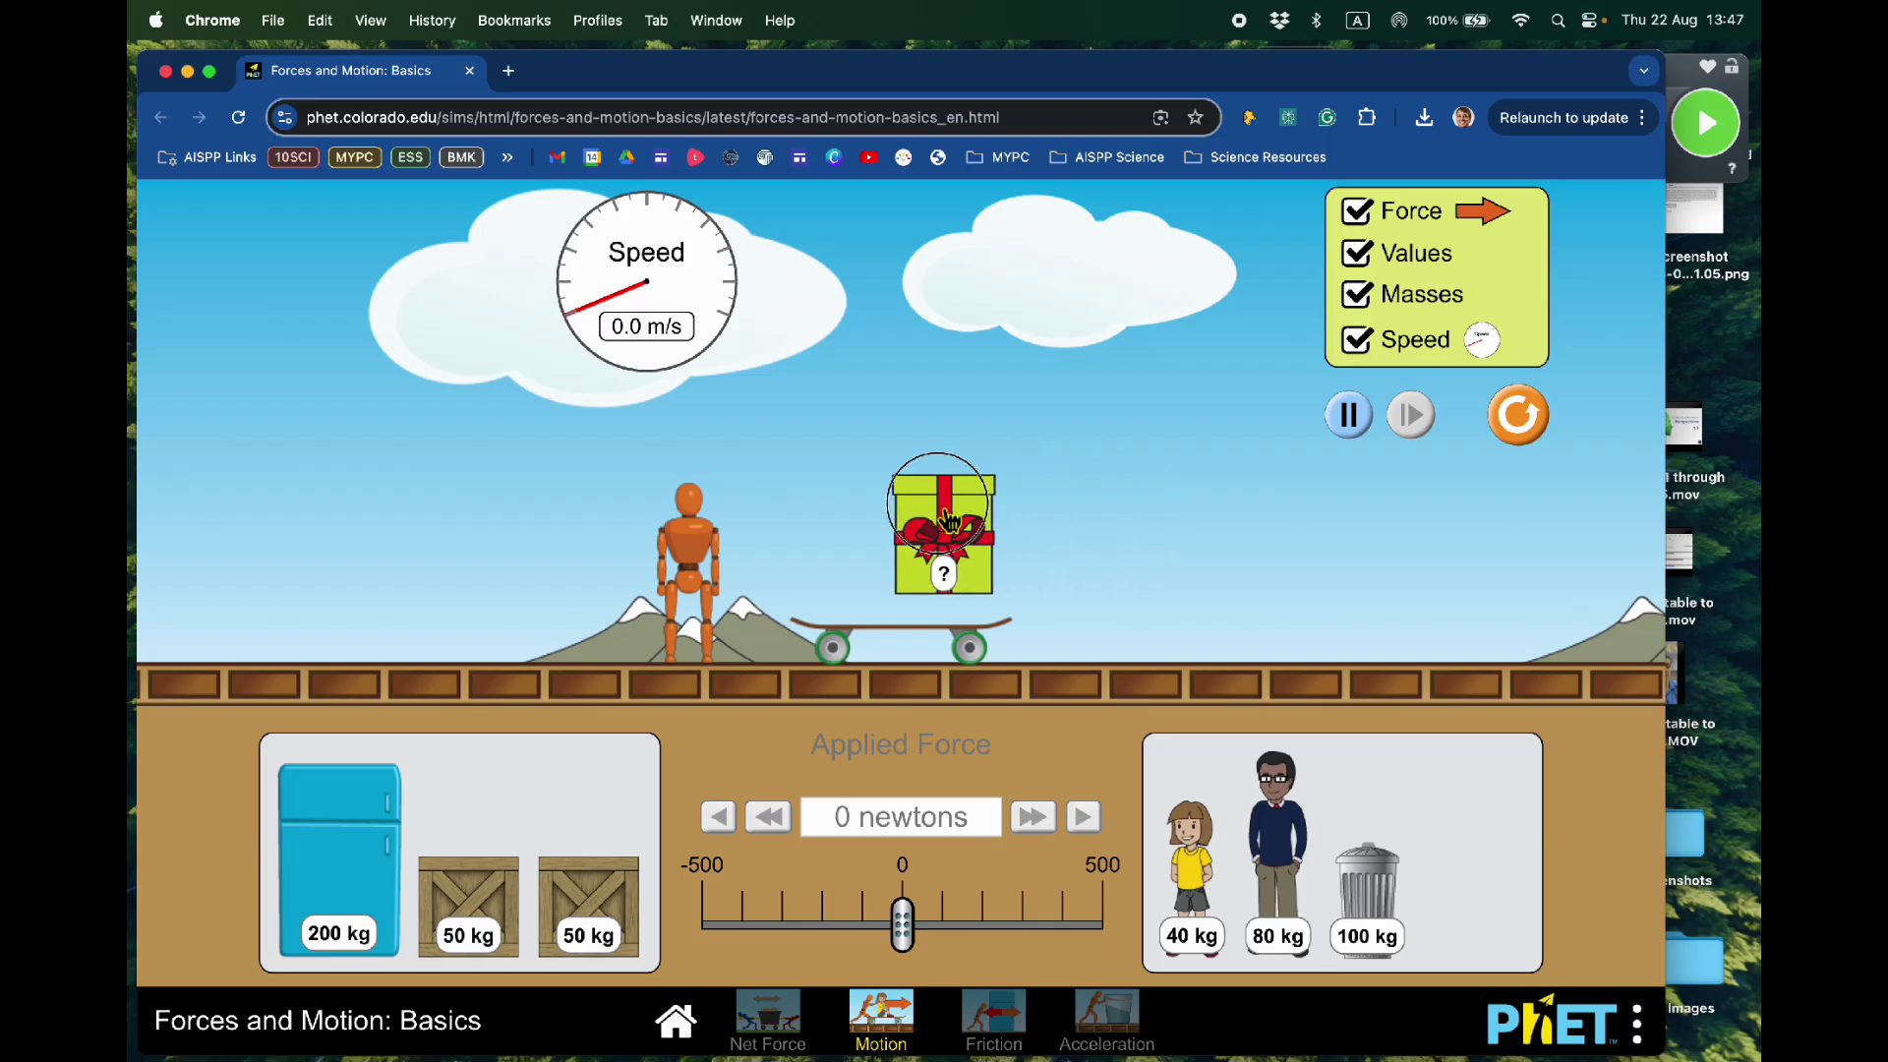
# Place the mystery gift box on the skateboard and push it at 100 newtons
pyautogui.moveTo(925, 547); pyautogui.dragTo(914, 553)
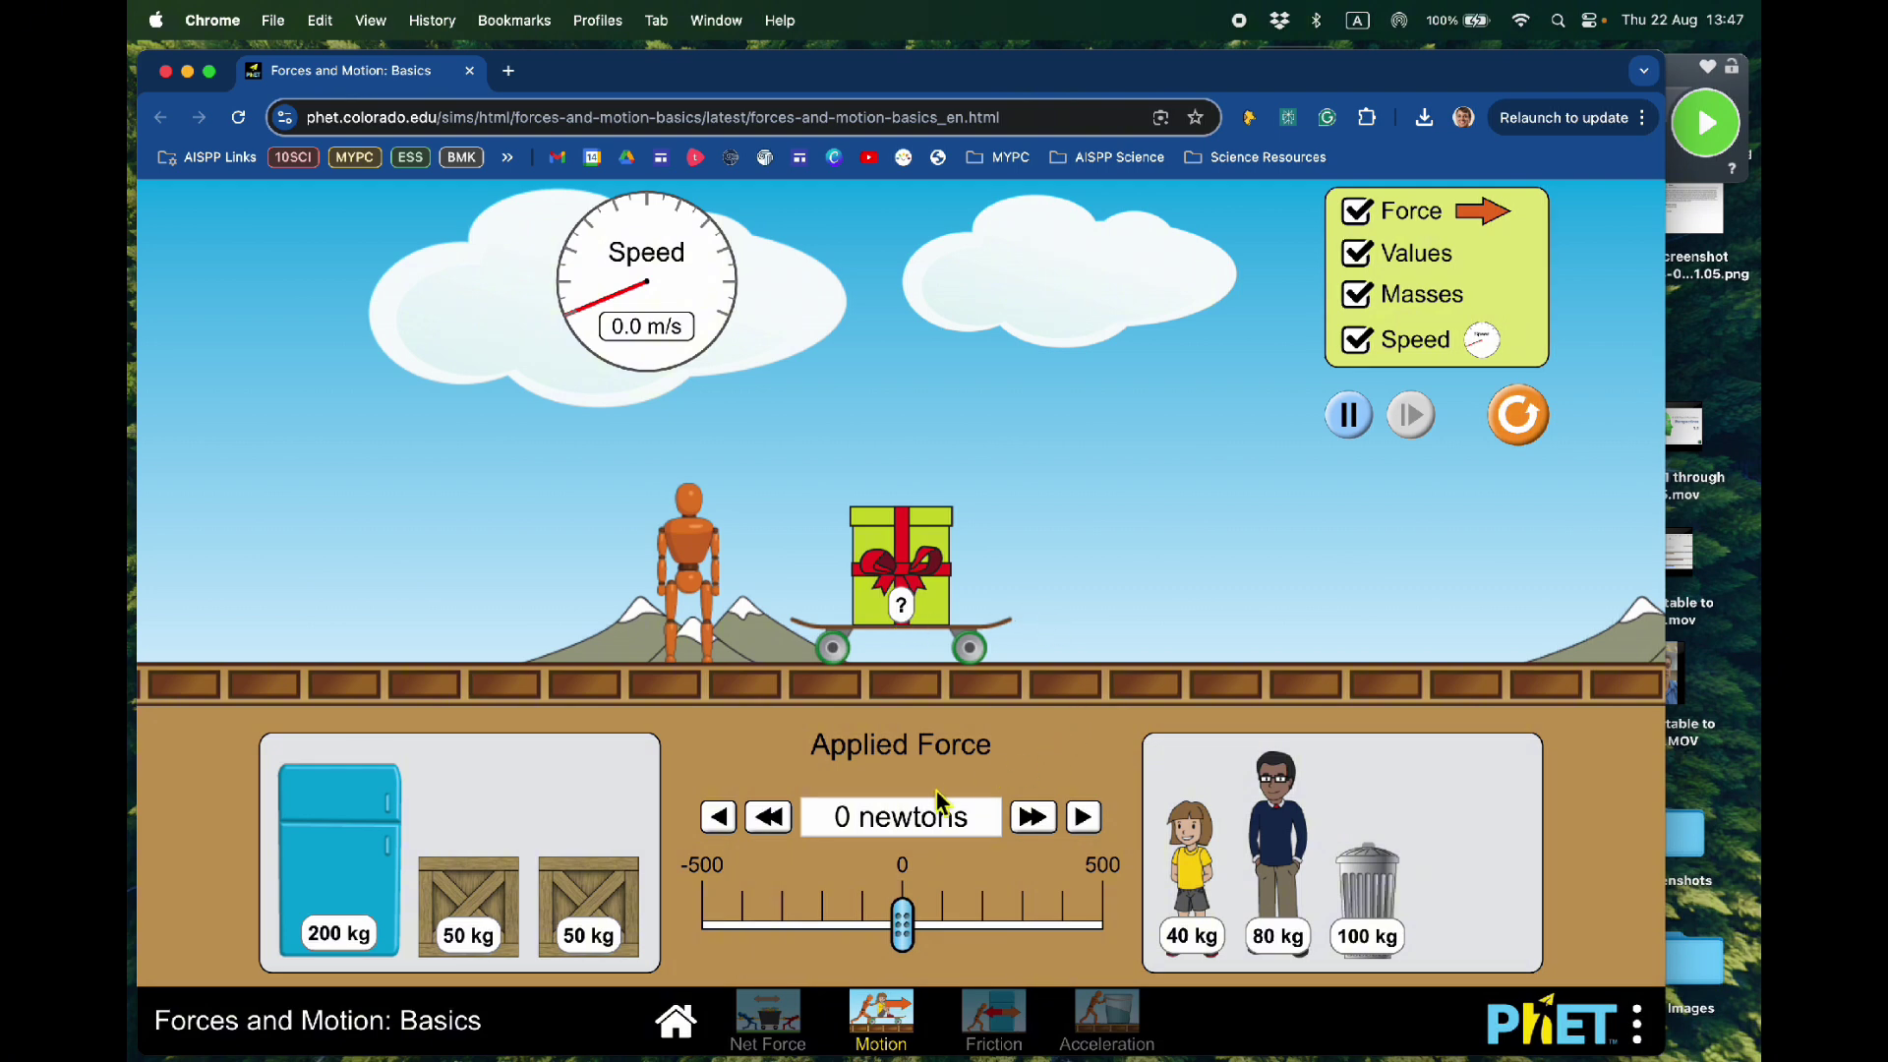
pyautogui.click(1034, 819)
pyautogui.click(1035, 819)
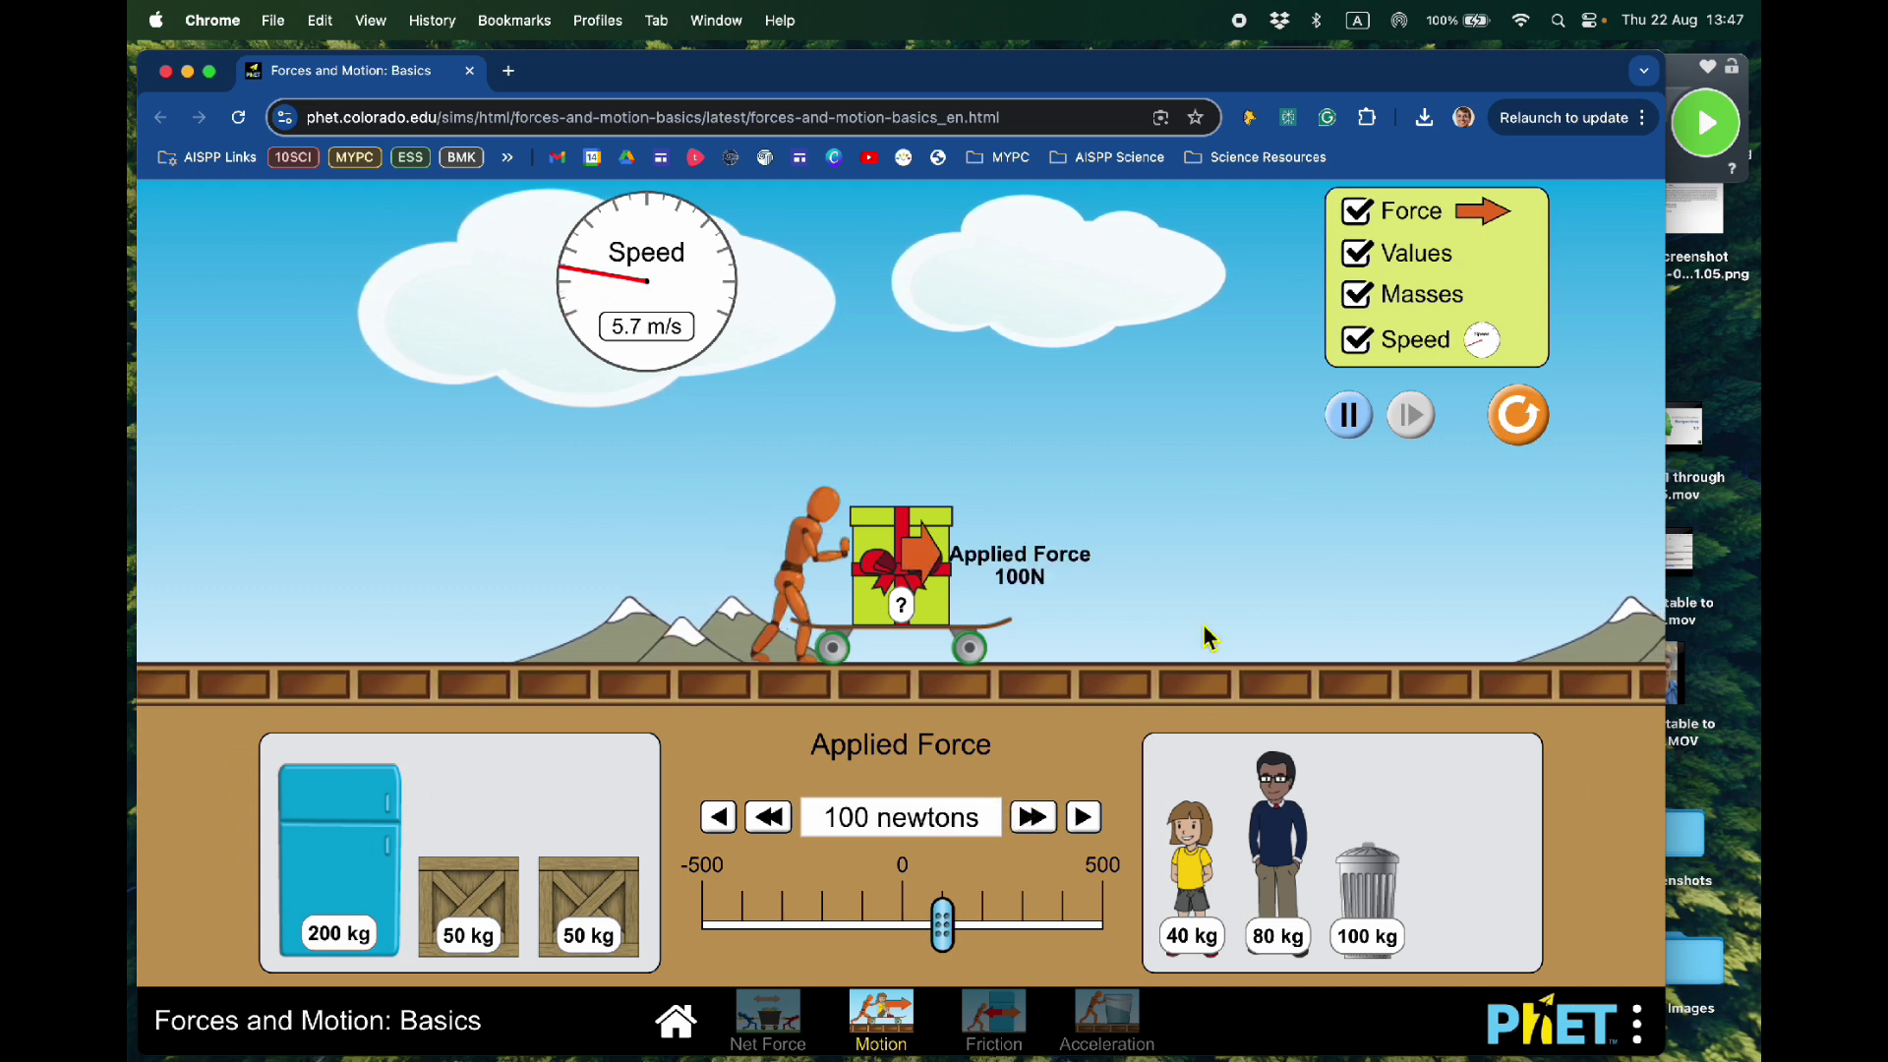